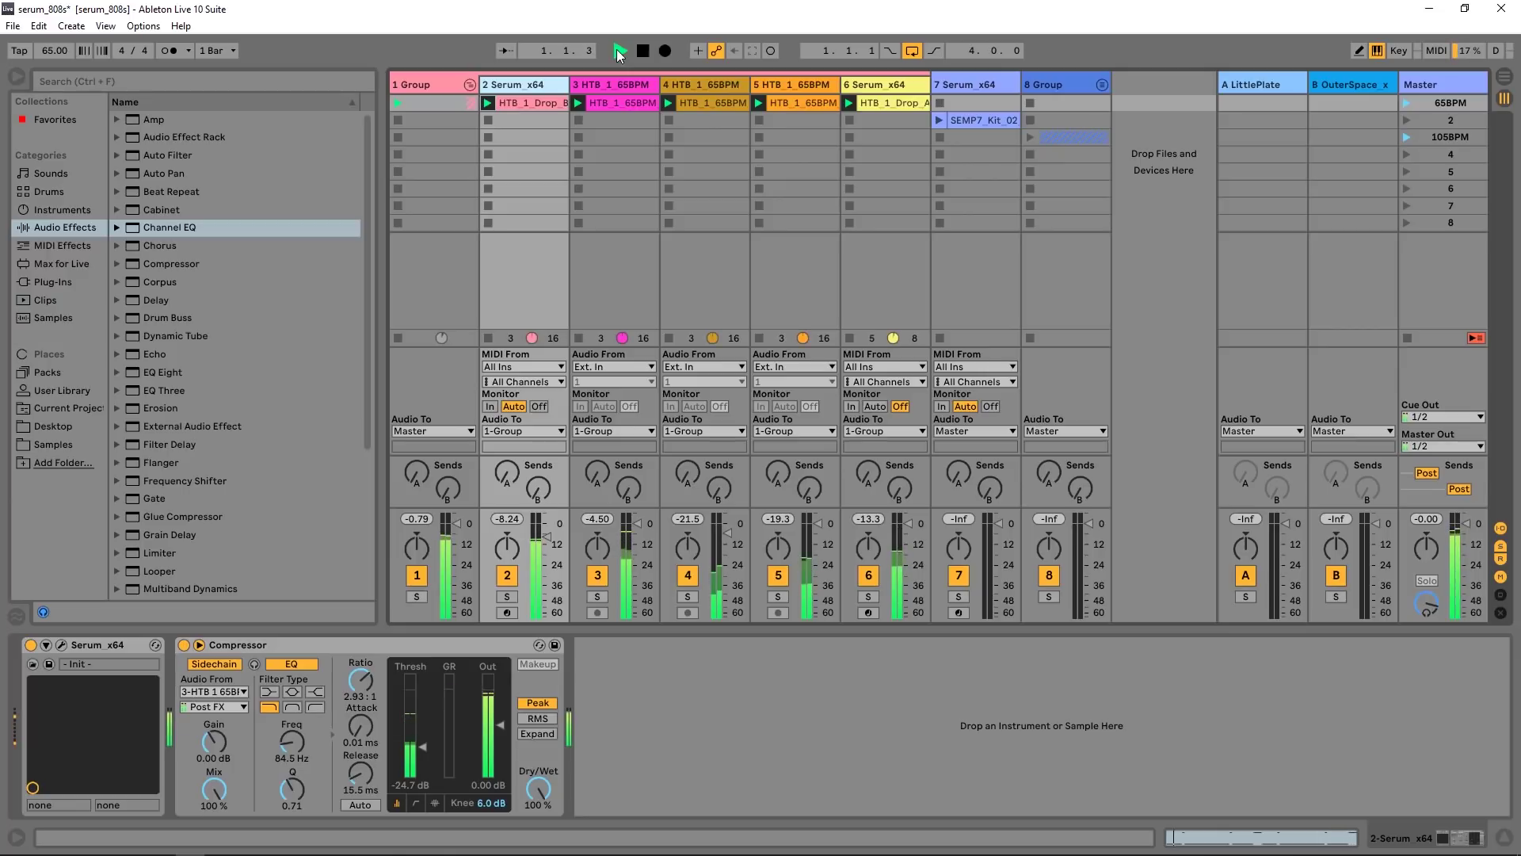
Step: Stop playback of the set
key(space)
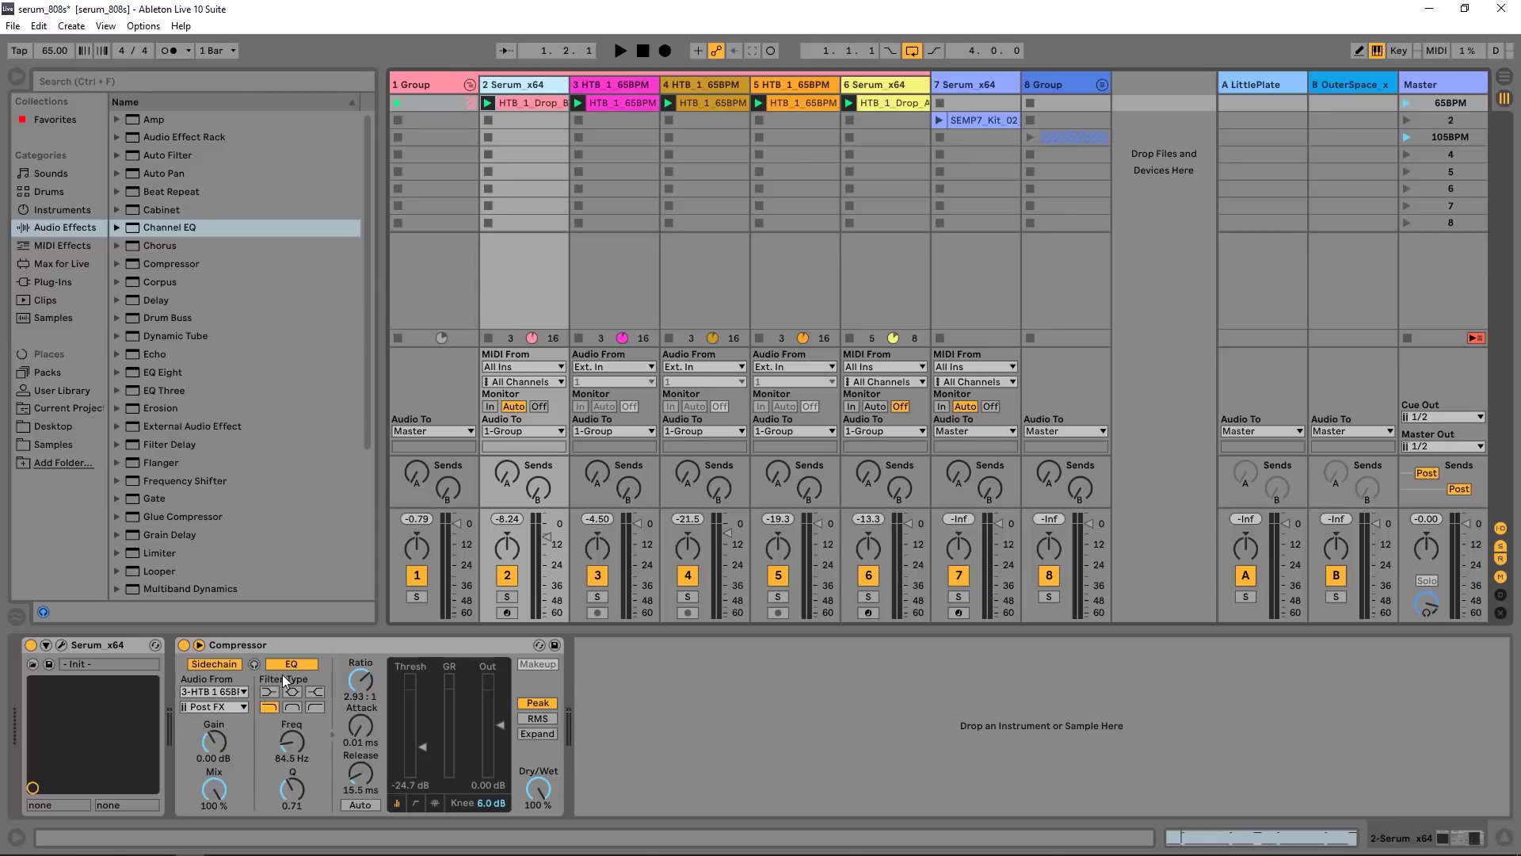
click(231, 691)
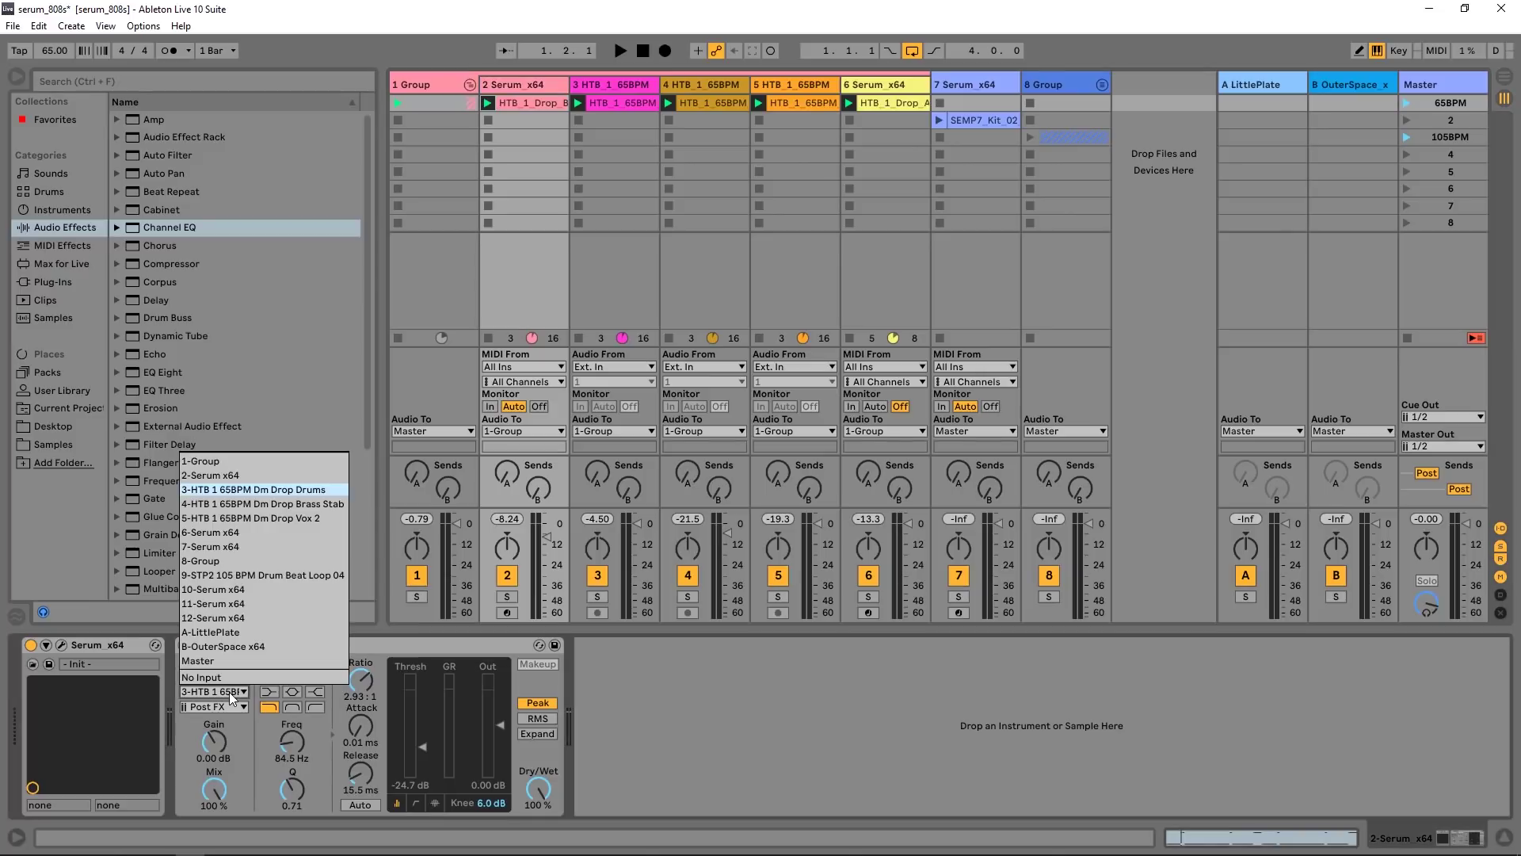
click(231, 694)
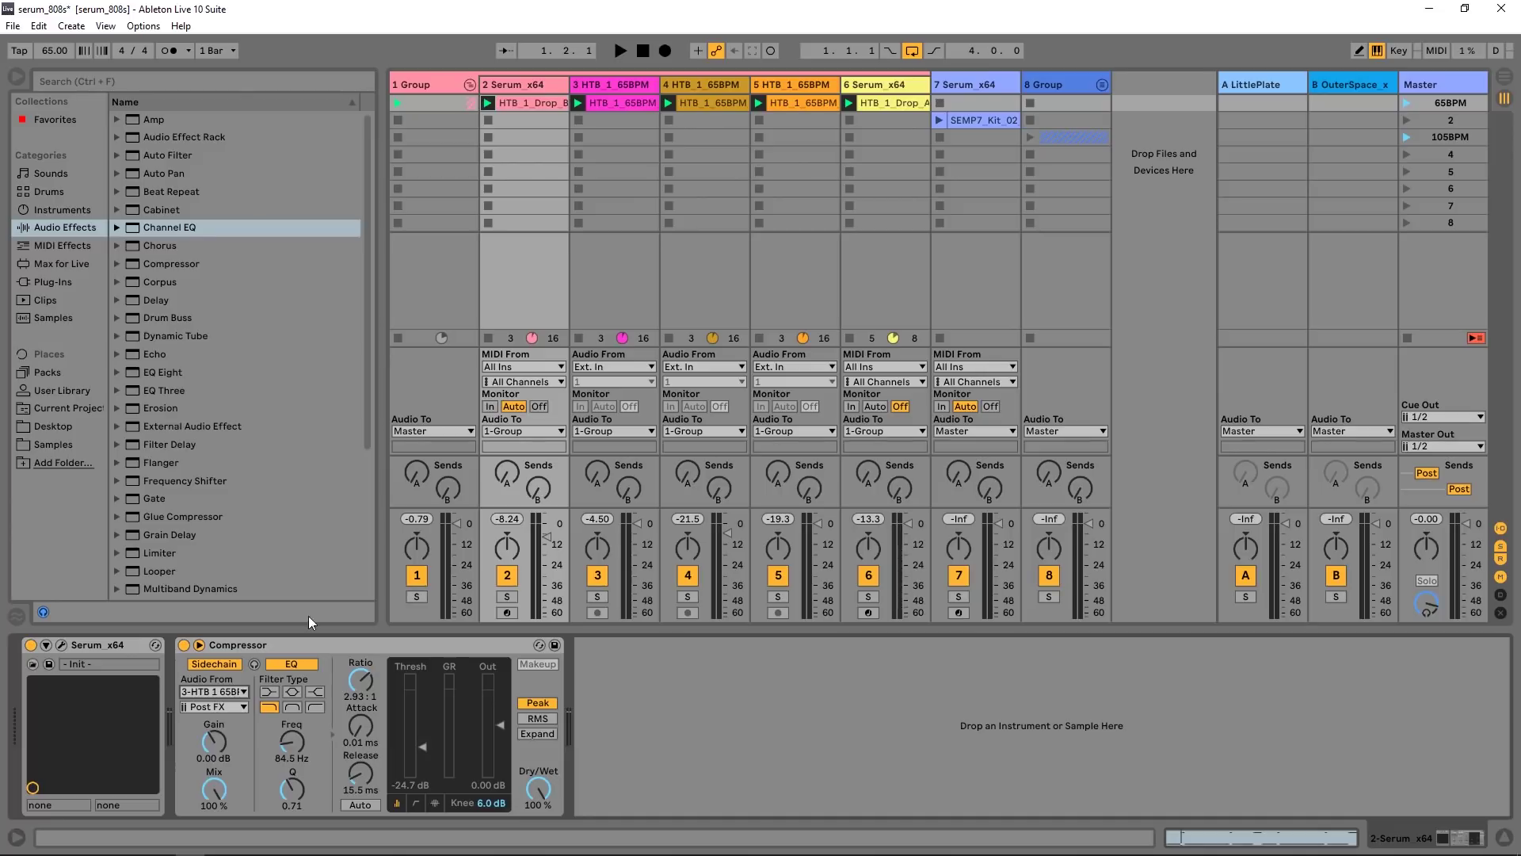
Step: Freeze the 2 Serum_x64 track, solo it, and audition it briefly
right_click(515, 90)
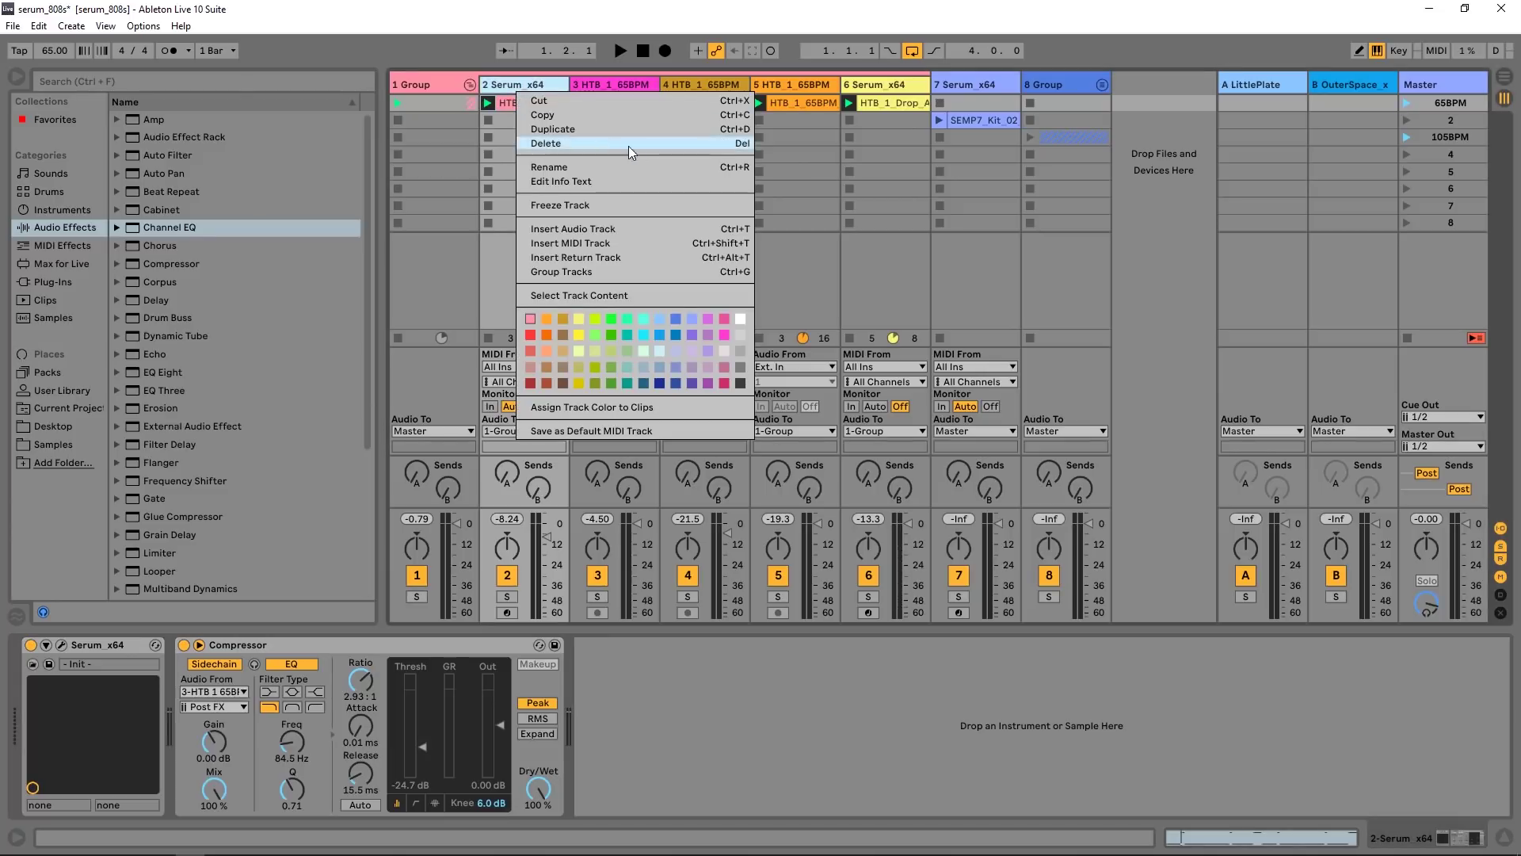
click(577, 205)
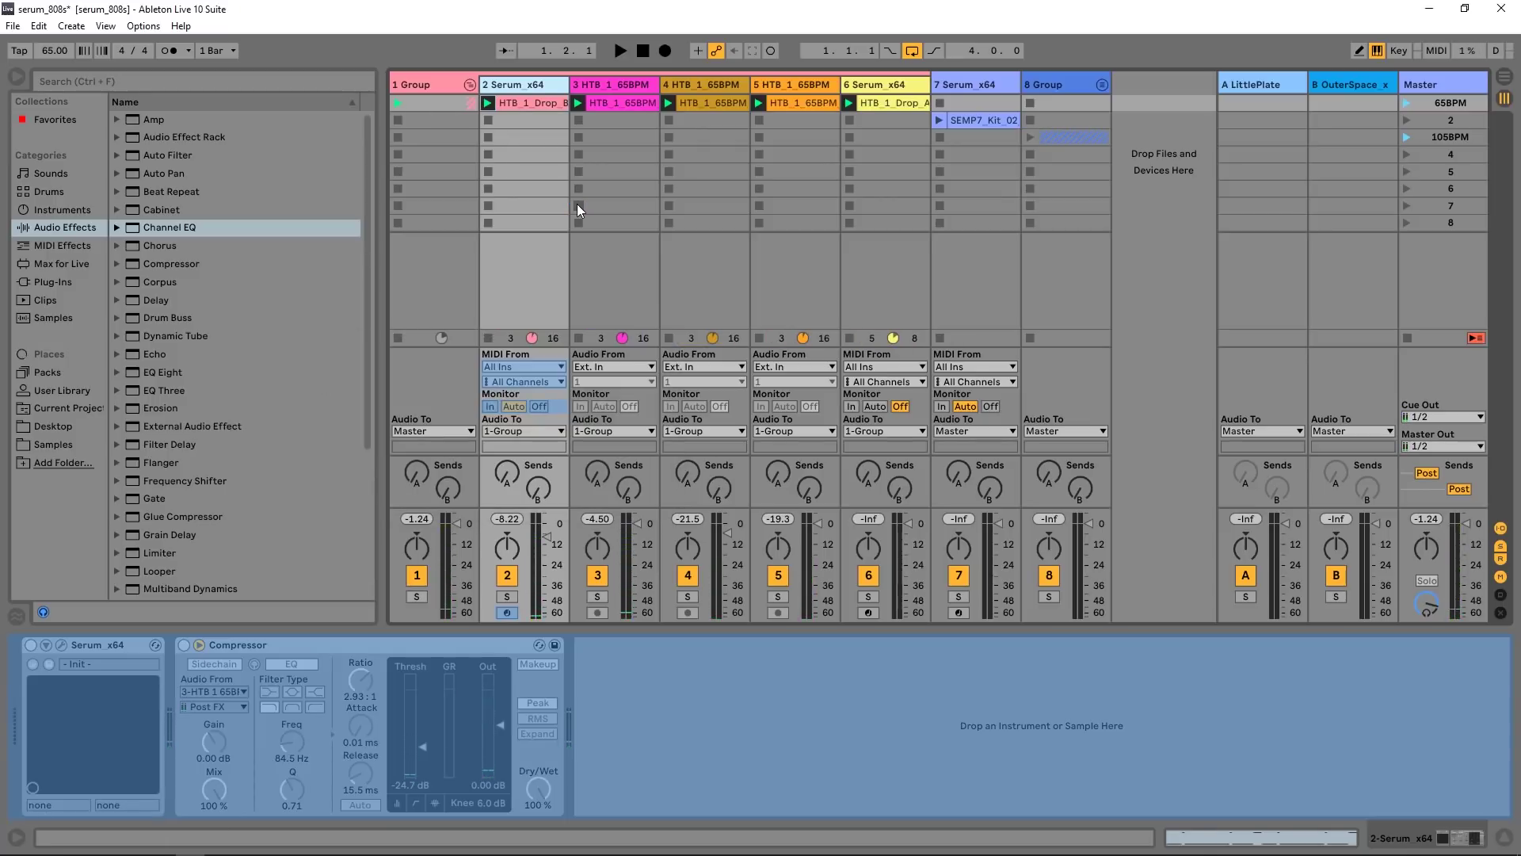
click(507, 596)
key(space)
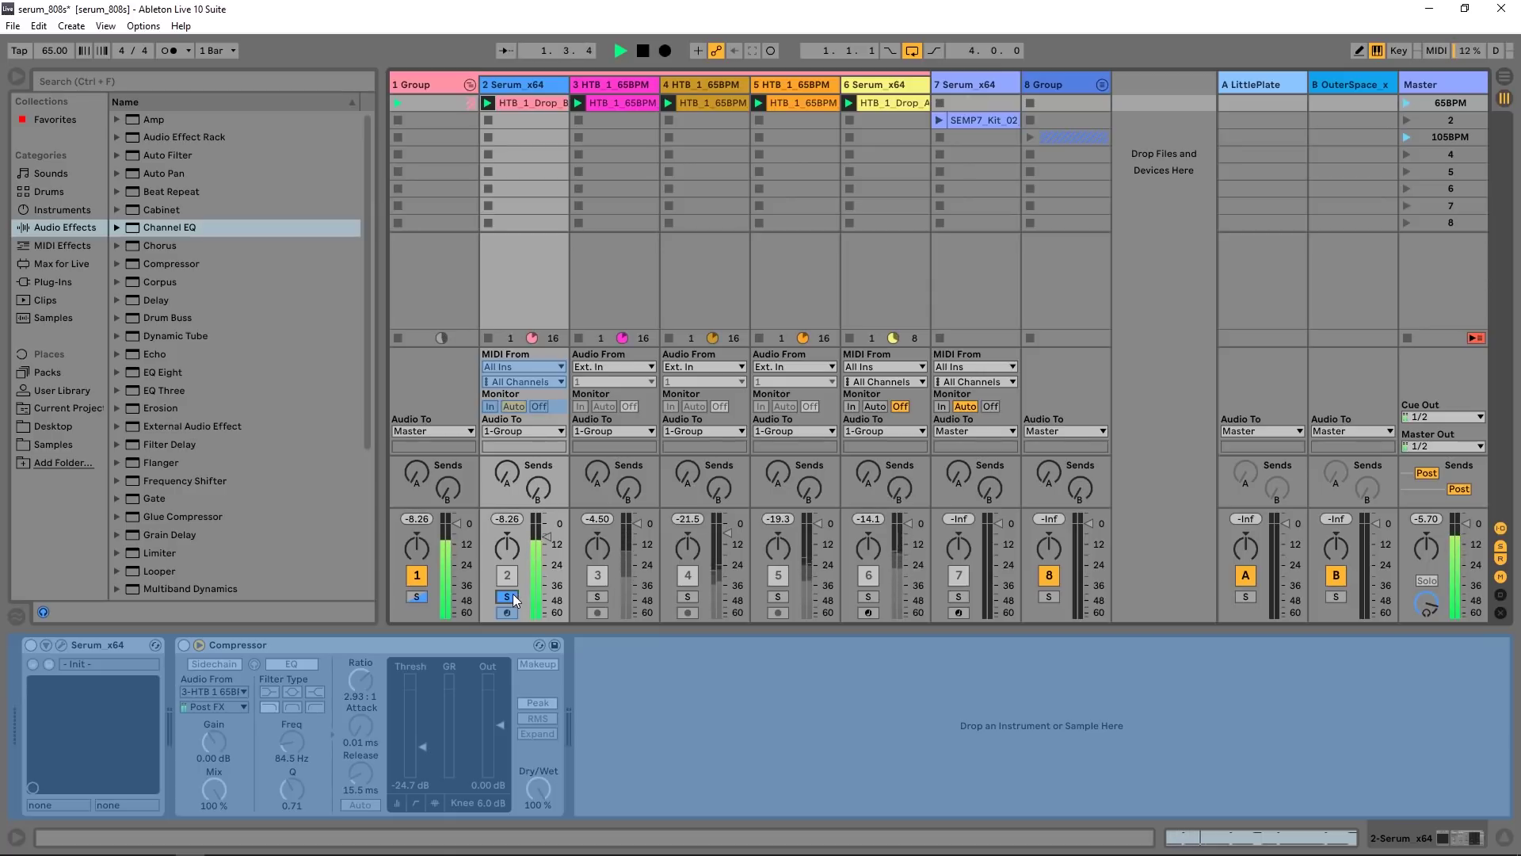
key(space)
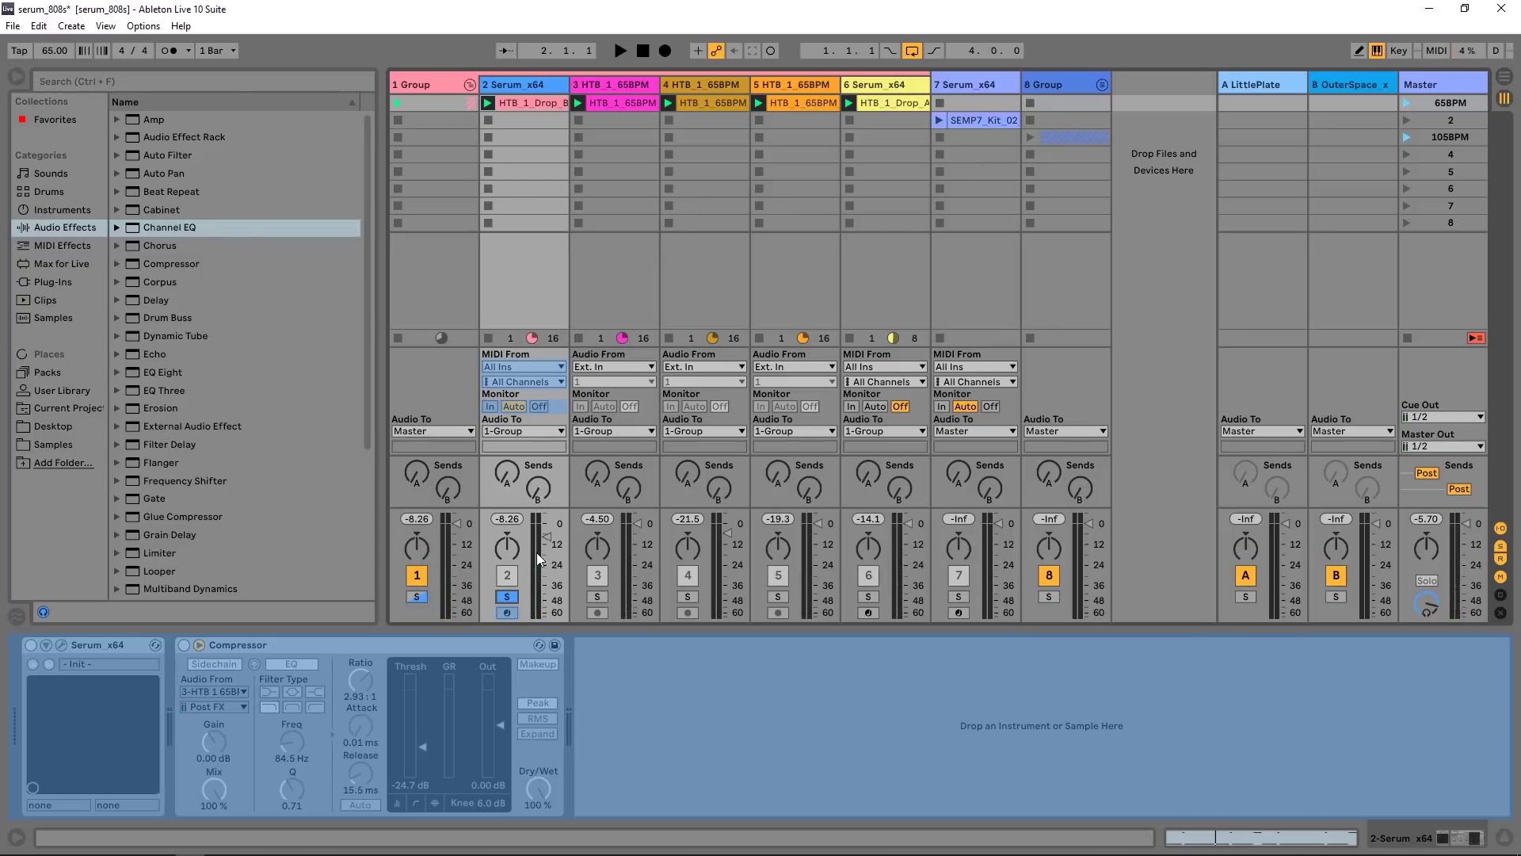
right_click(540, 85)
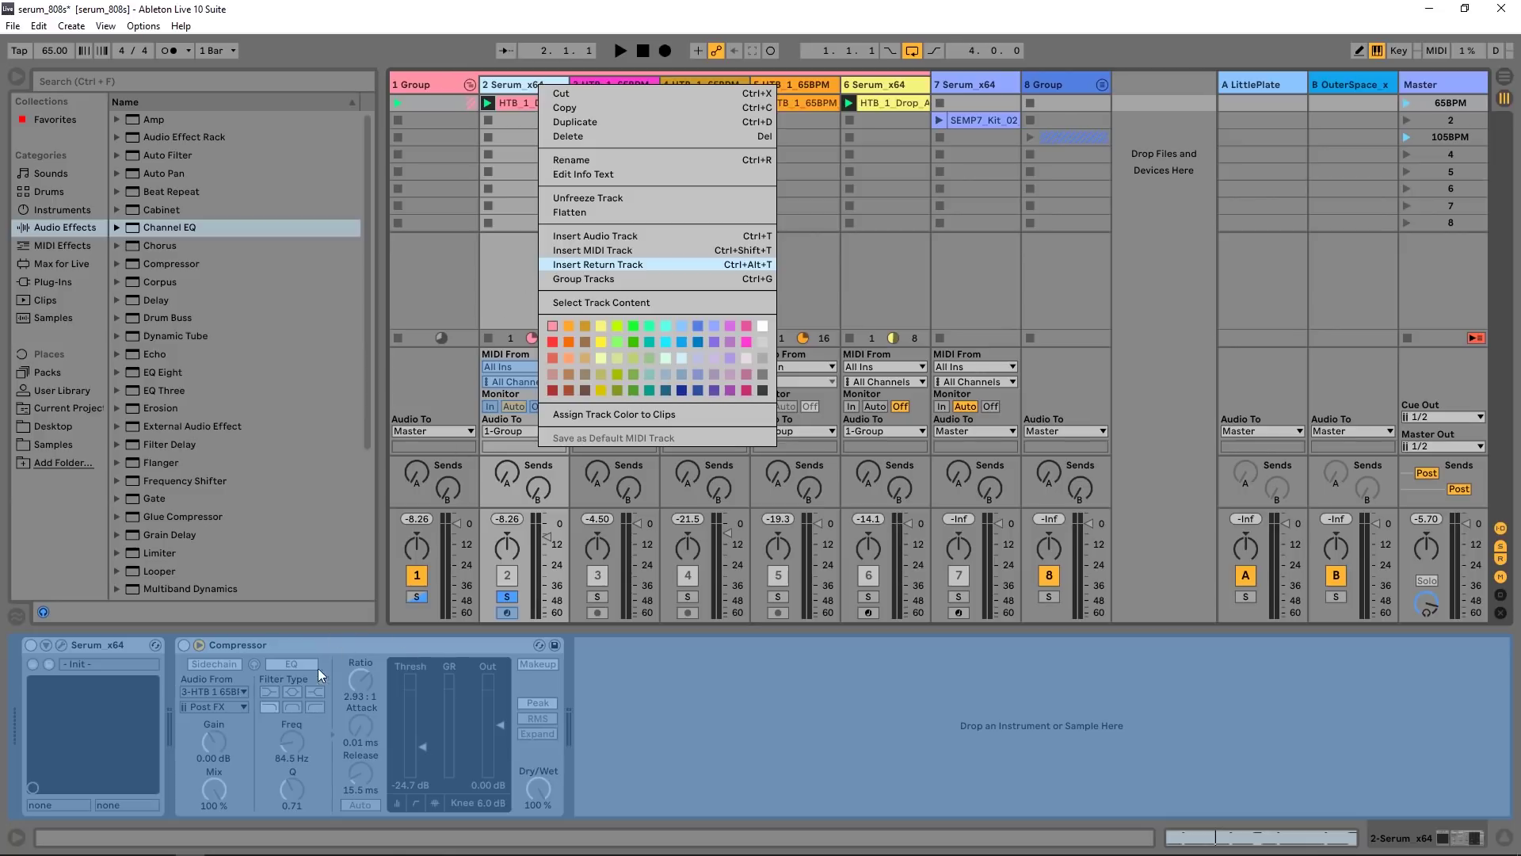
click(500, 273)
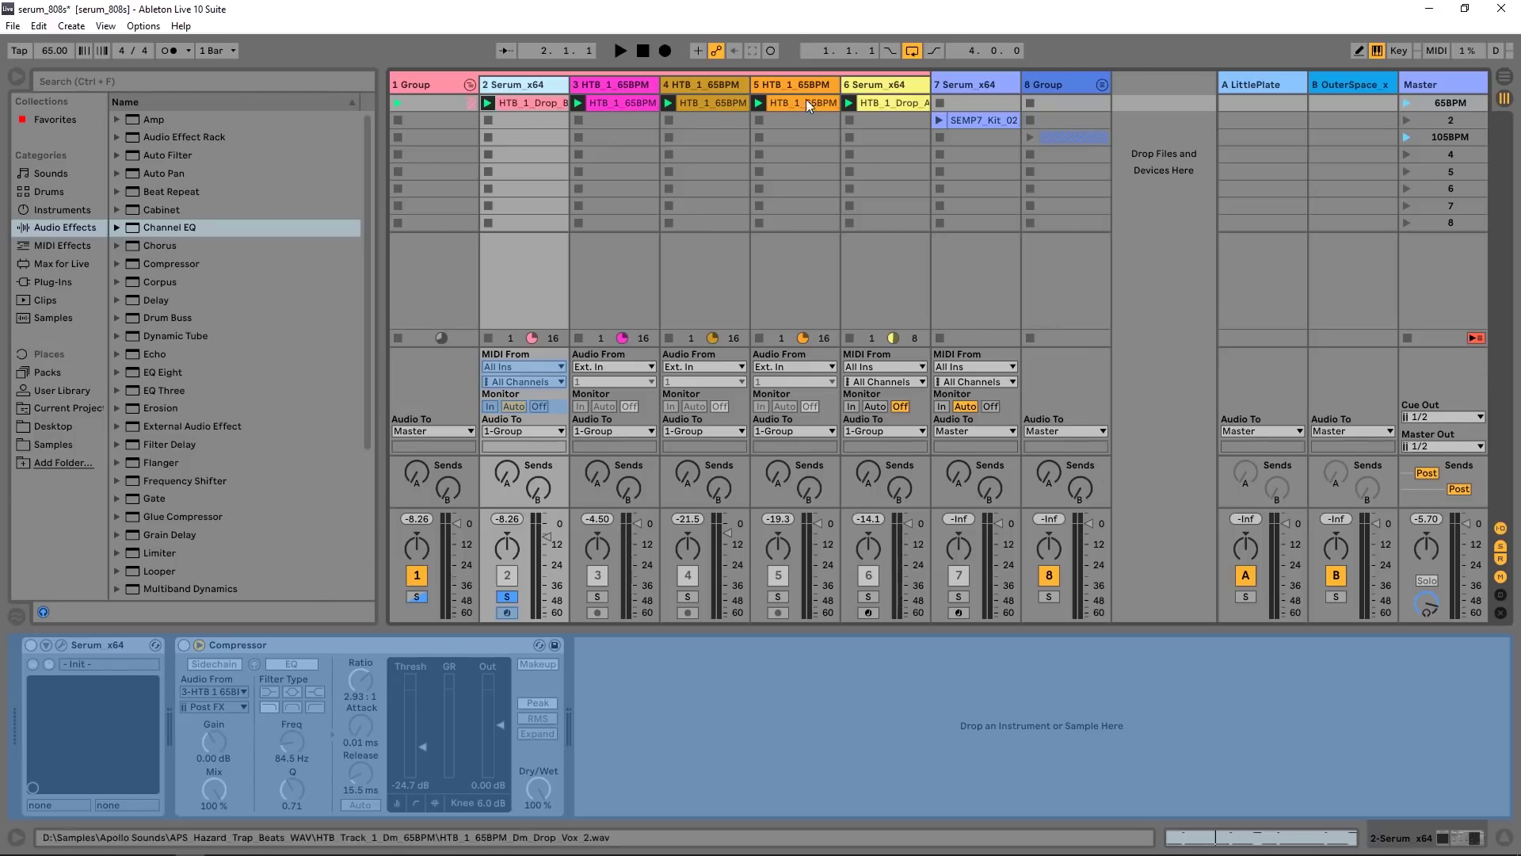
Step: Show the Volume clip envelope for the track 4 HTB 1 65BPM clip
click(707, 103)
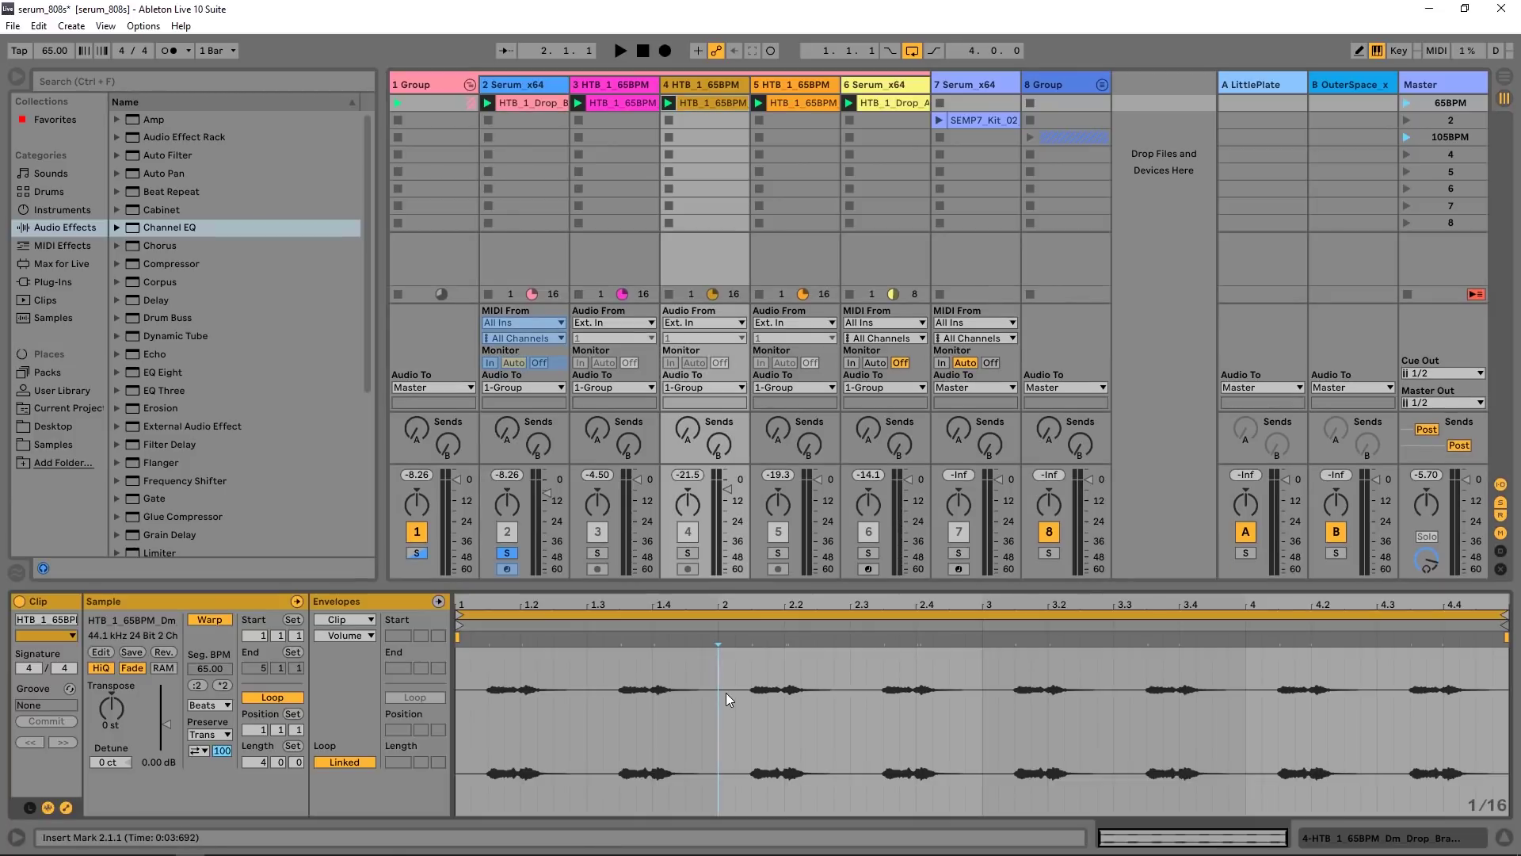
click(341, 633)
click(347, 636)
click(347, 636)
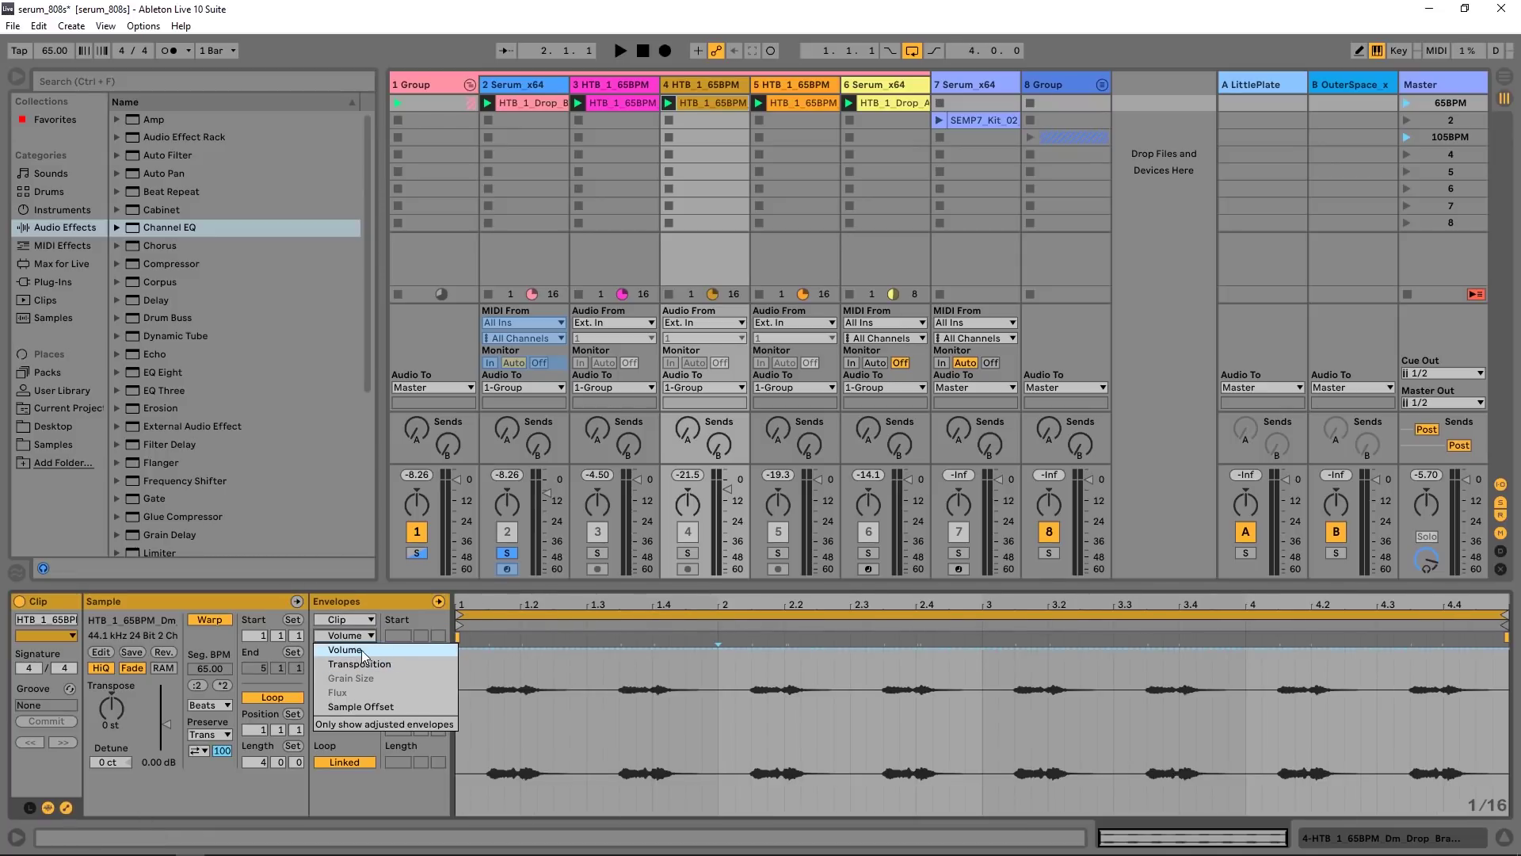
click(362, 649)
Step: Insert a sine shape across bars 2–3, then squeeze, scale and skew it
drag(719, 699, 974, 676)
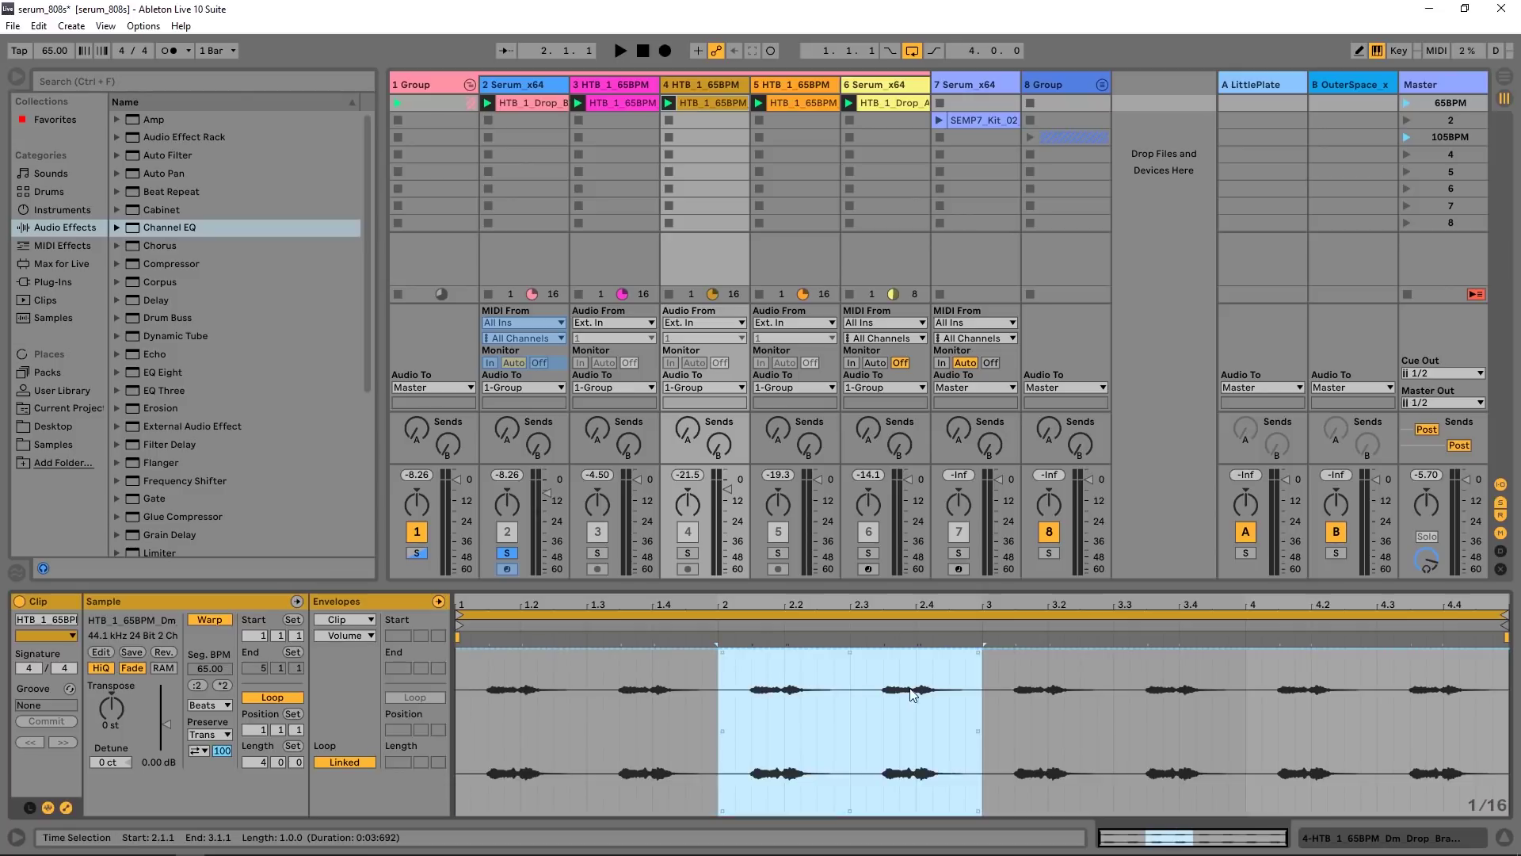
right_click(841, 683)
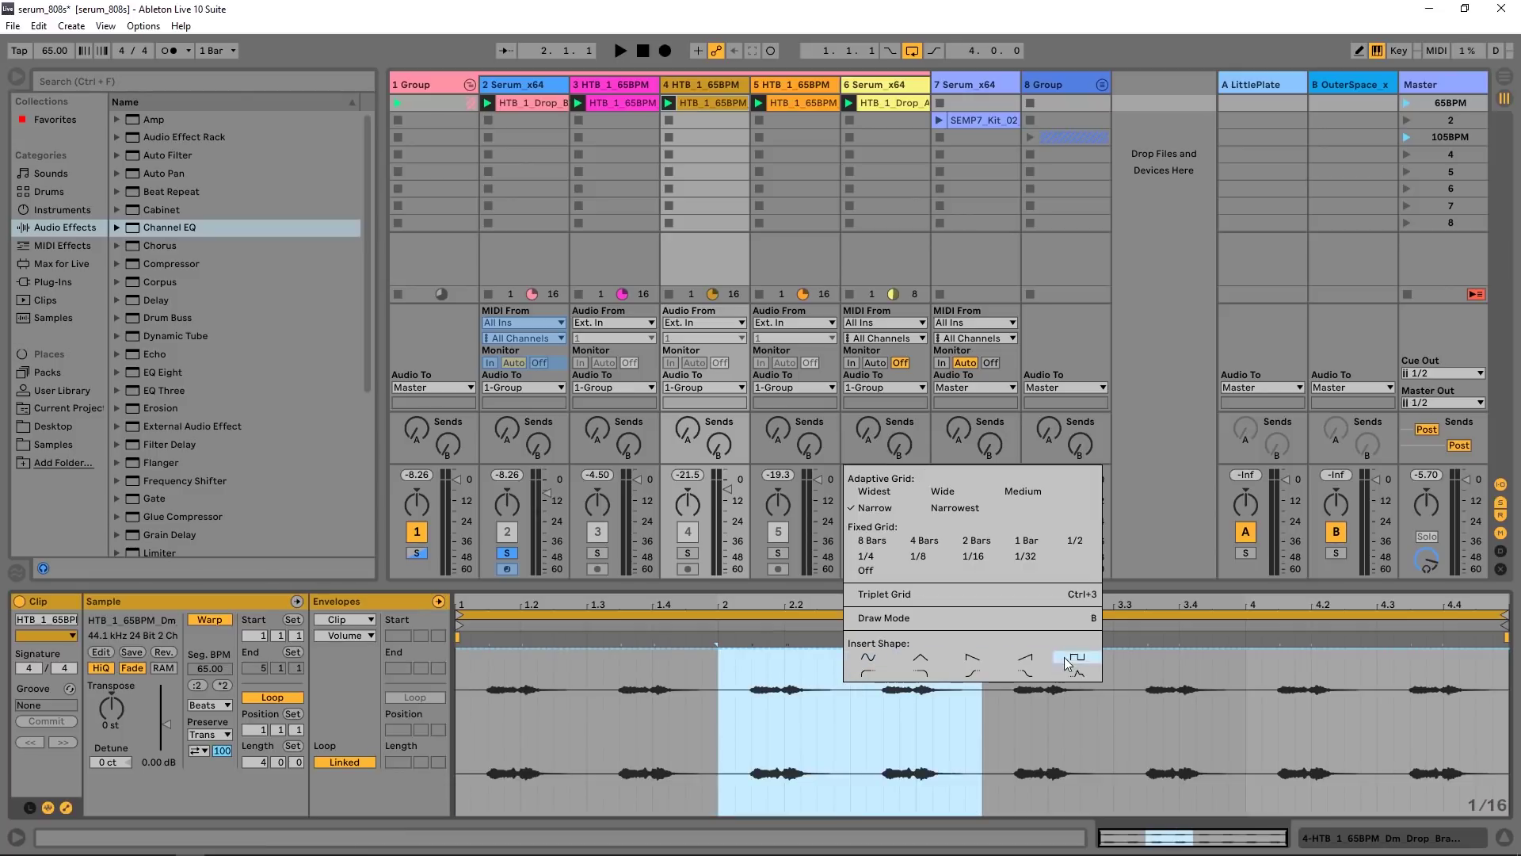
click(864, 656)
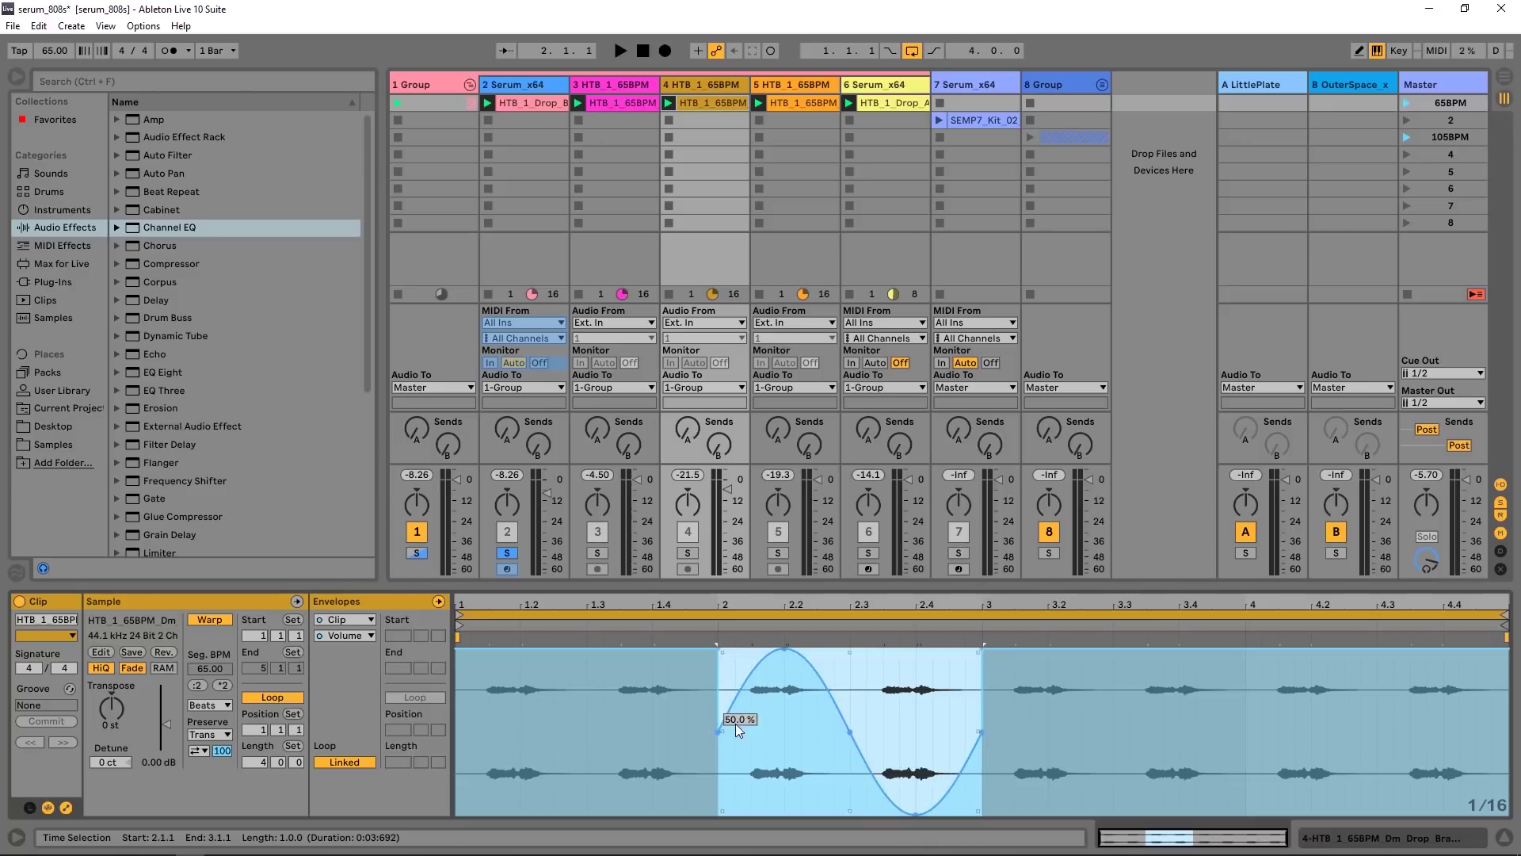
mouse_move(720, 743)
mouse_down()
mouse_move(919, 744)
mouse_move(702, 743)
mouse_move(718, 743)
mouse_up()
drag(855, 675, 725, 675)
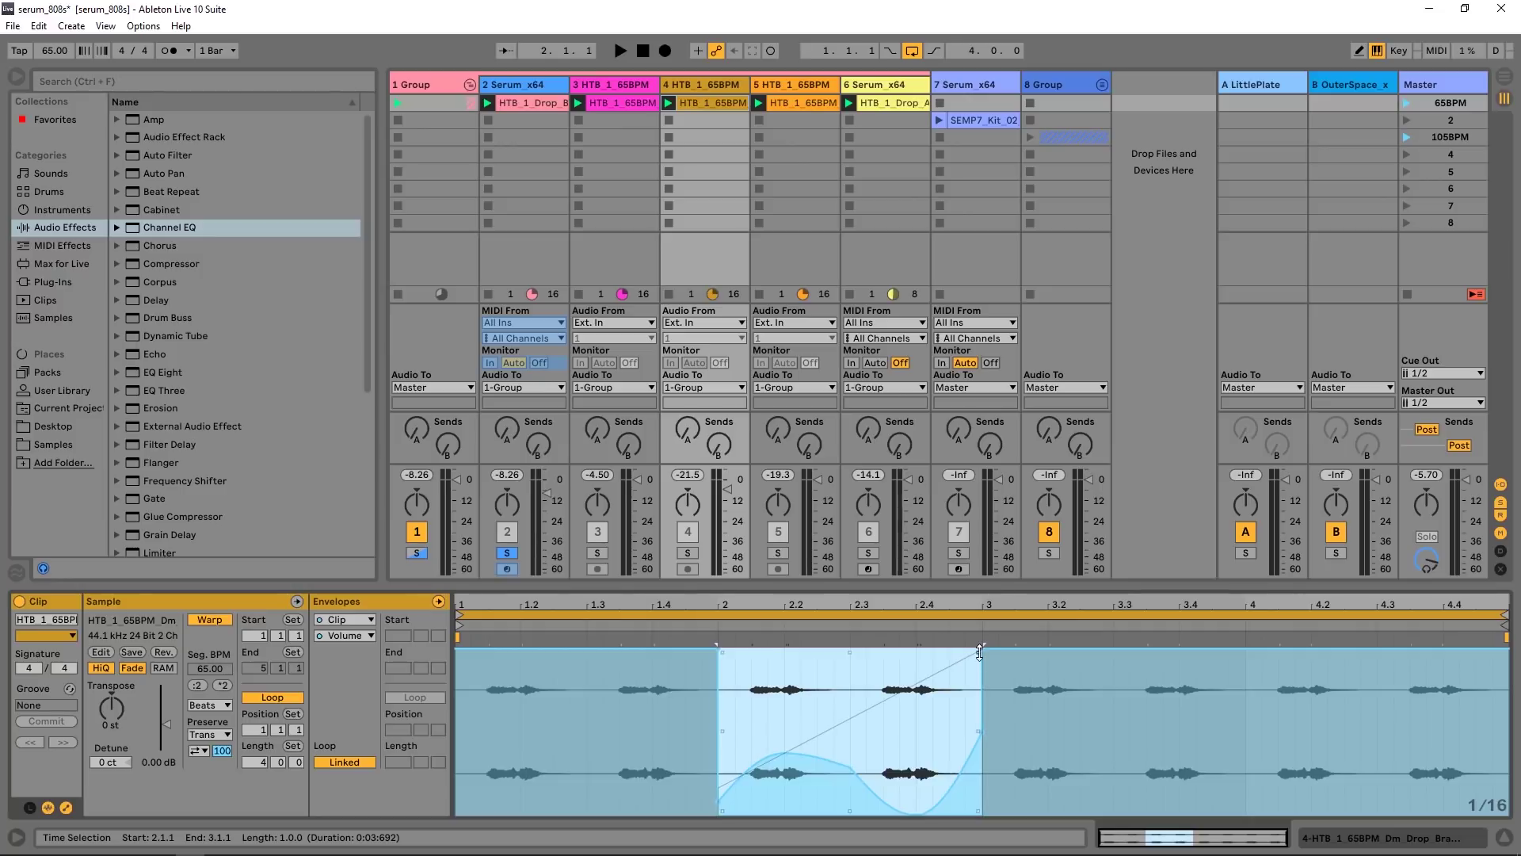
mouse_move(979, 651)
mouse_down()
mouse_move(919, 656)
mouse_move(979, 651)
mouse_up()
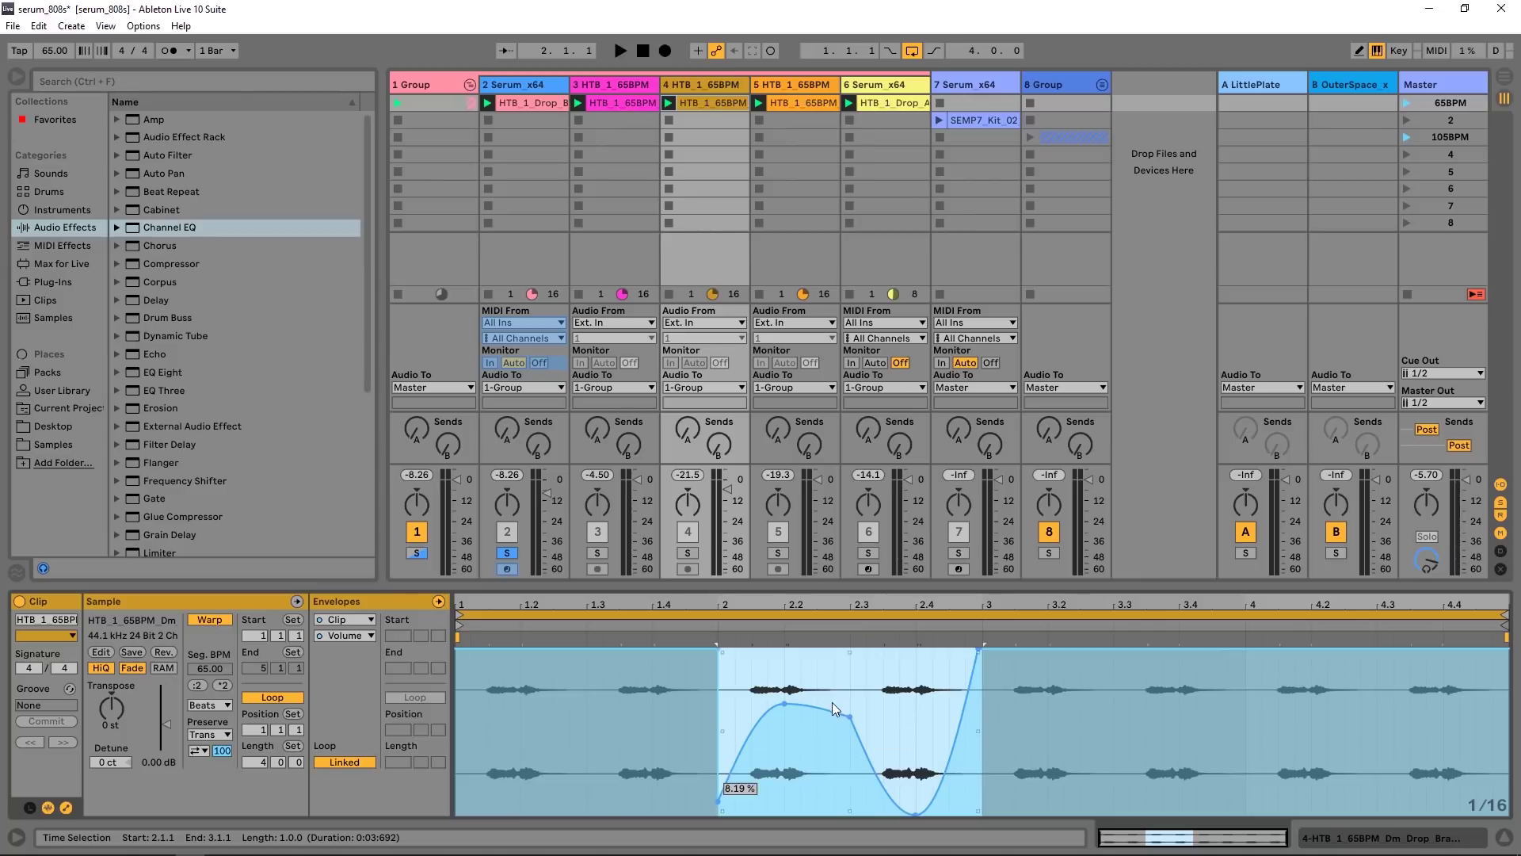
key(ctrl+z)
right_click(783, 702)
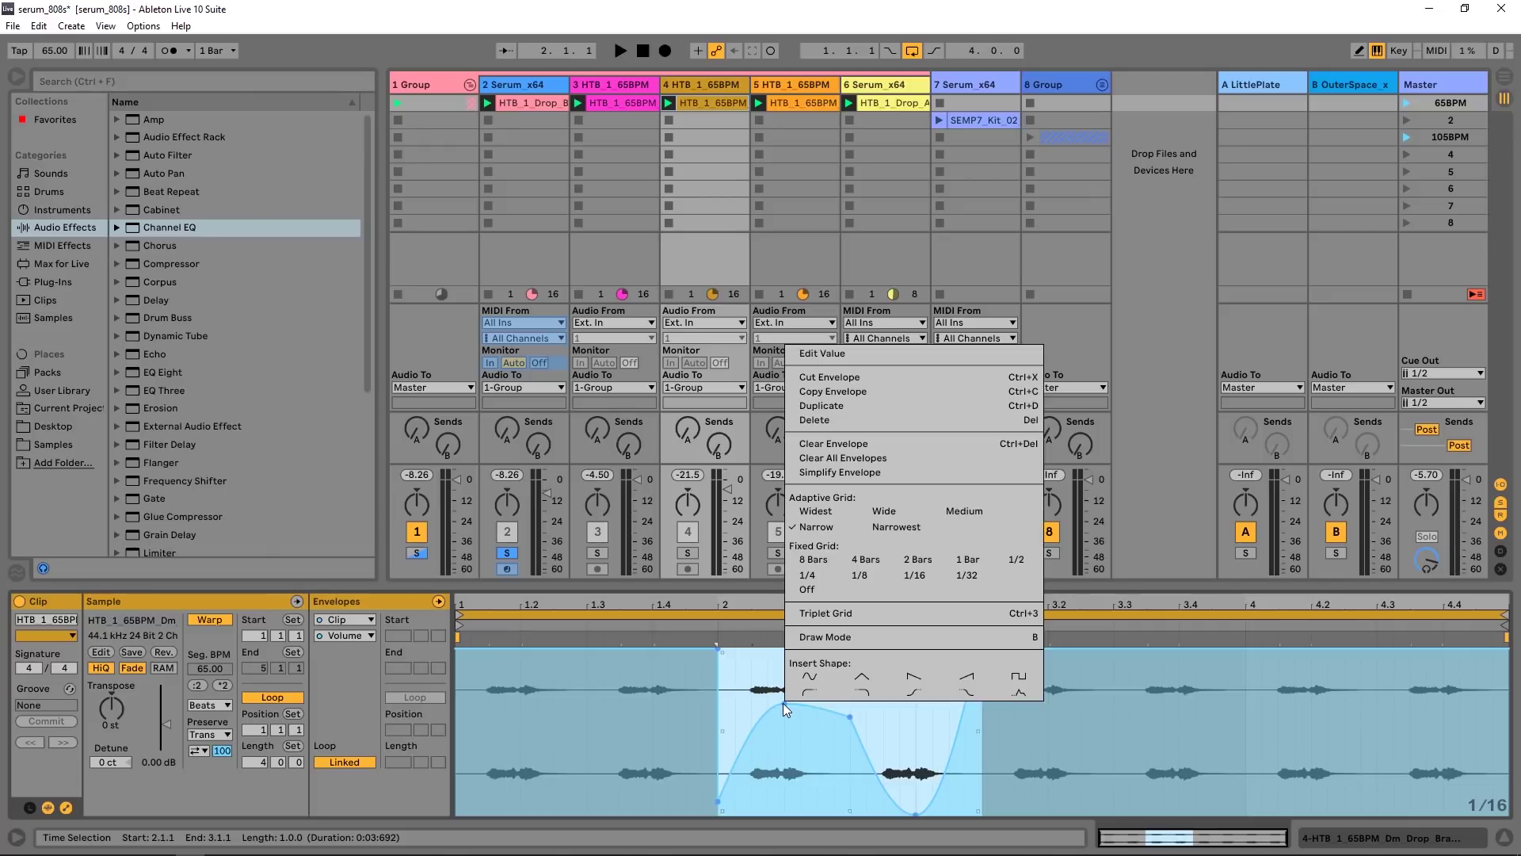
key(Escape)
click(931, 690)
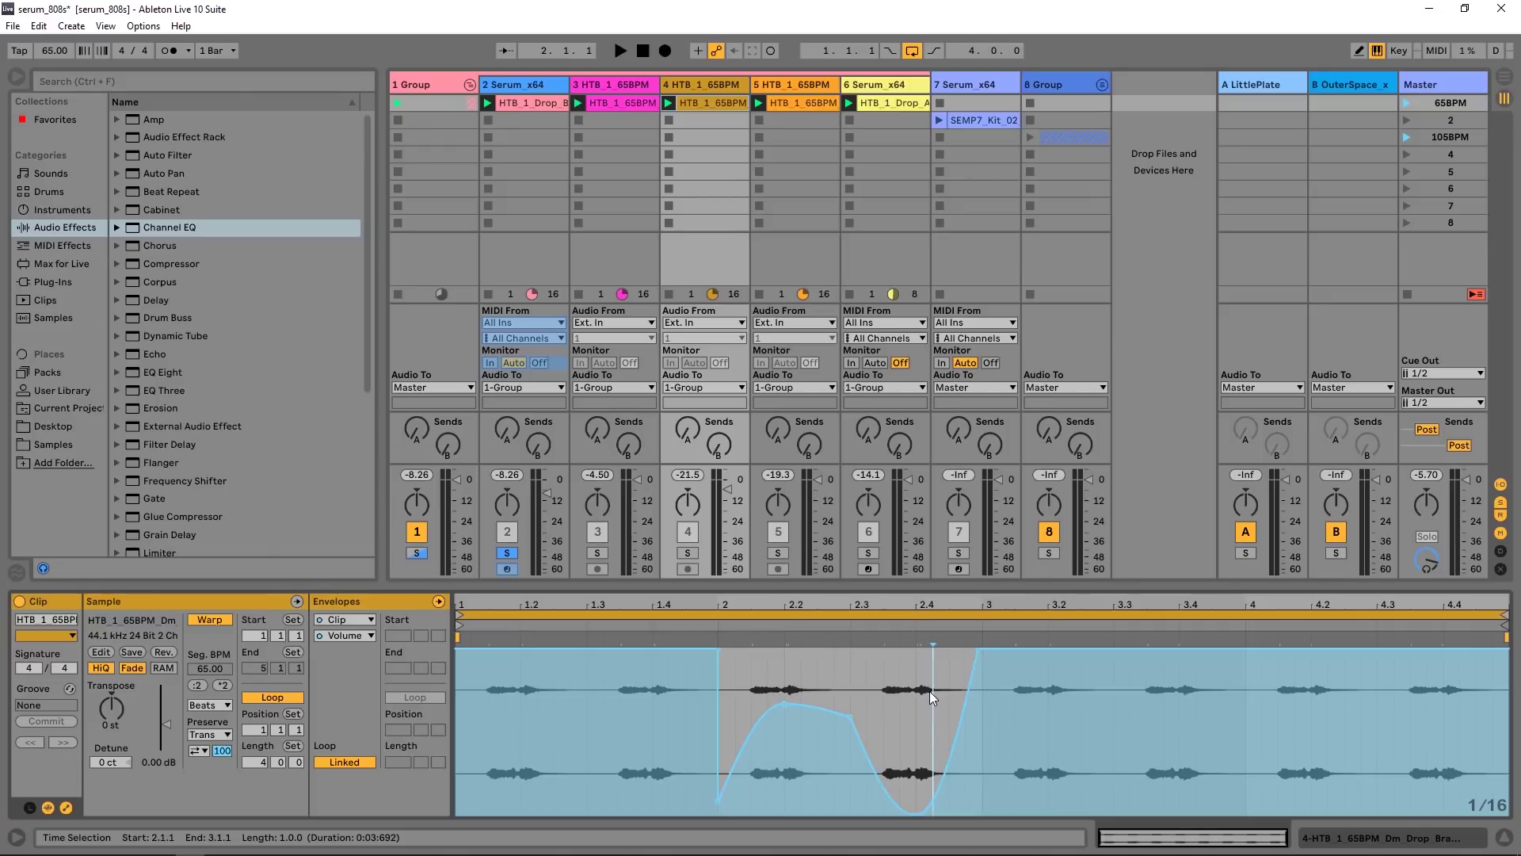
right_click(786, 706)
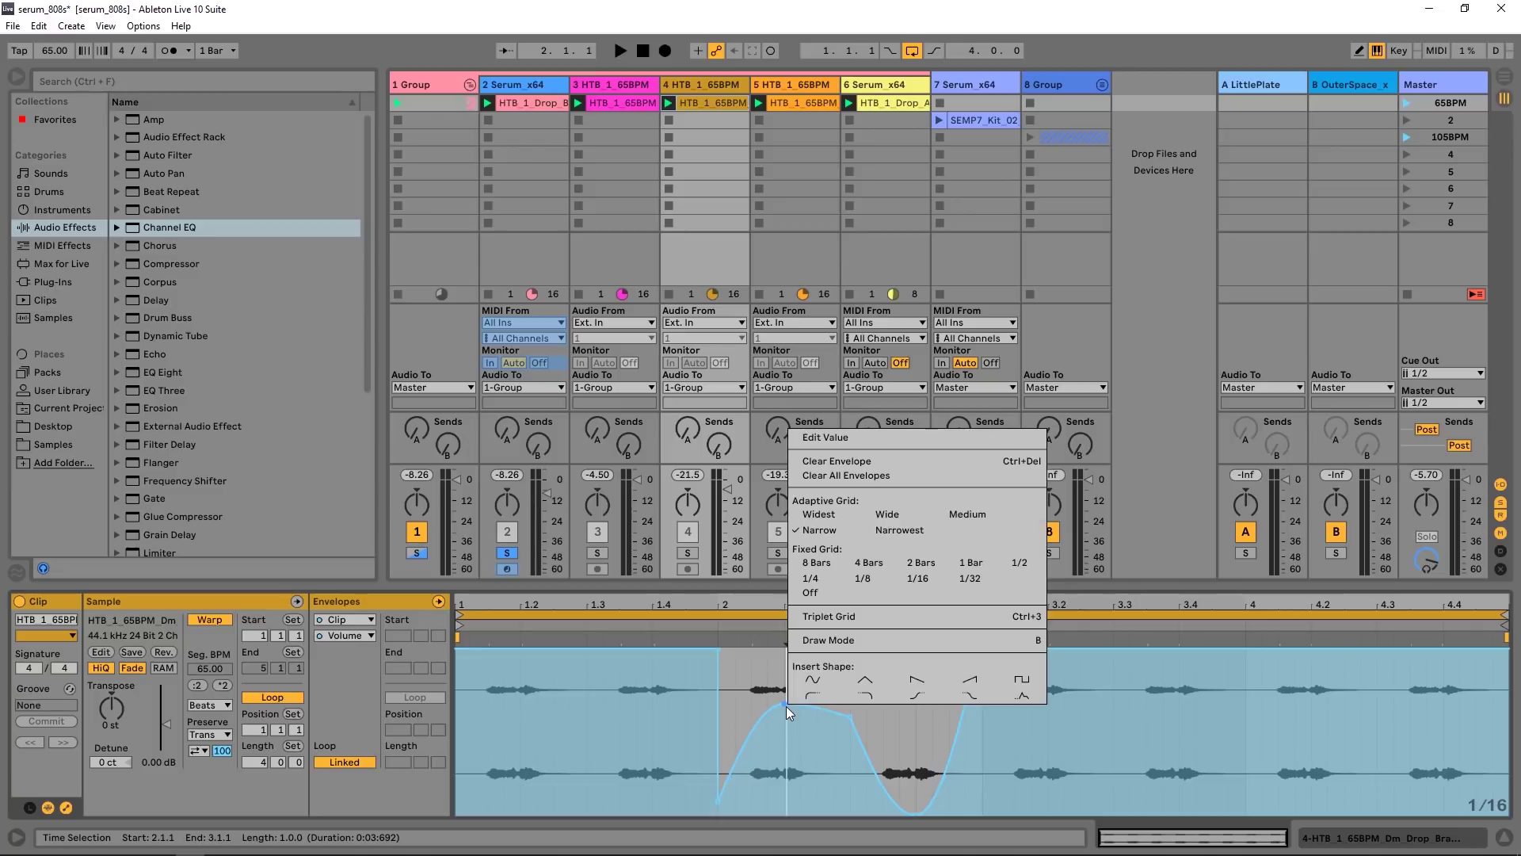
click(838, 438)
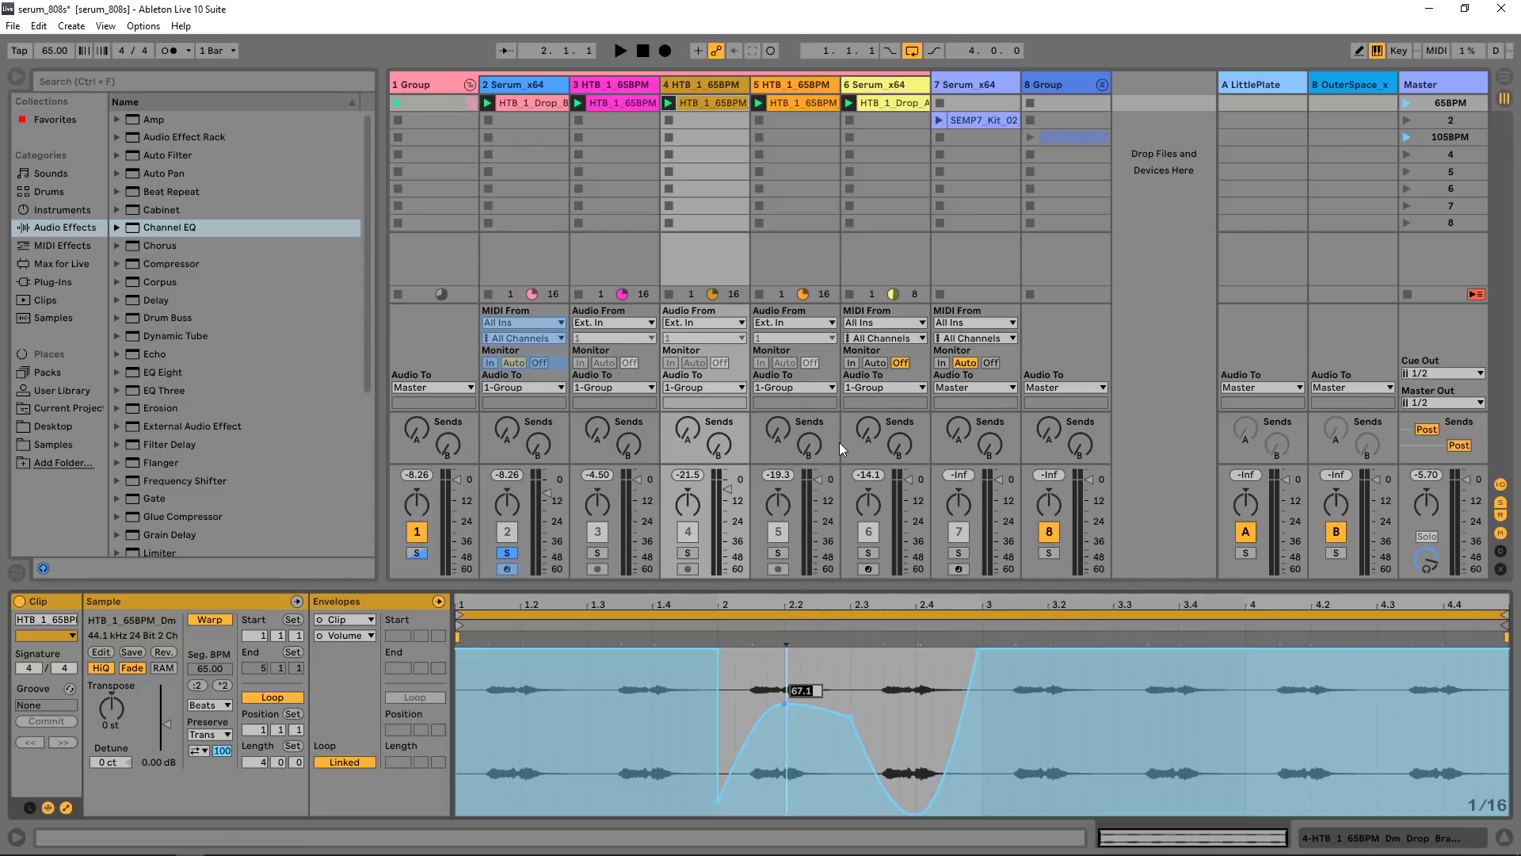
text(56)
key(Return)
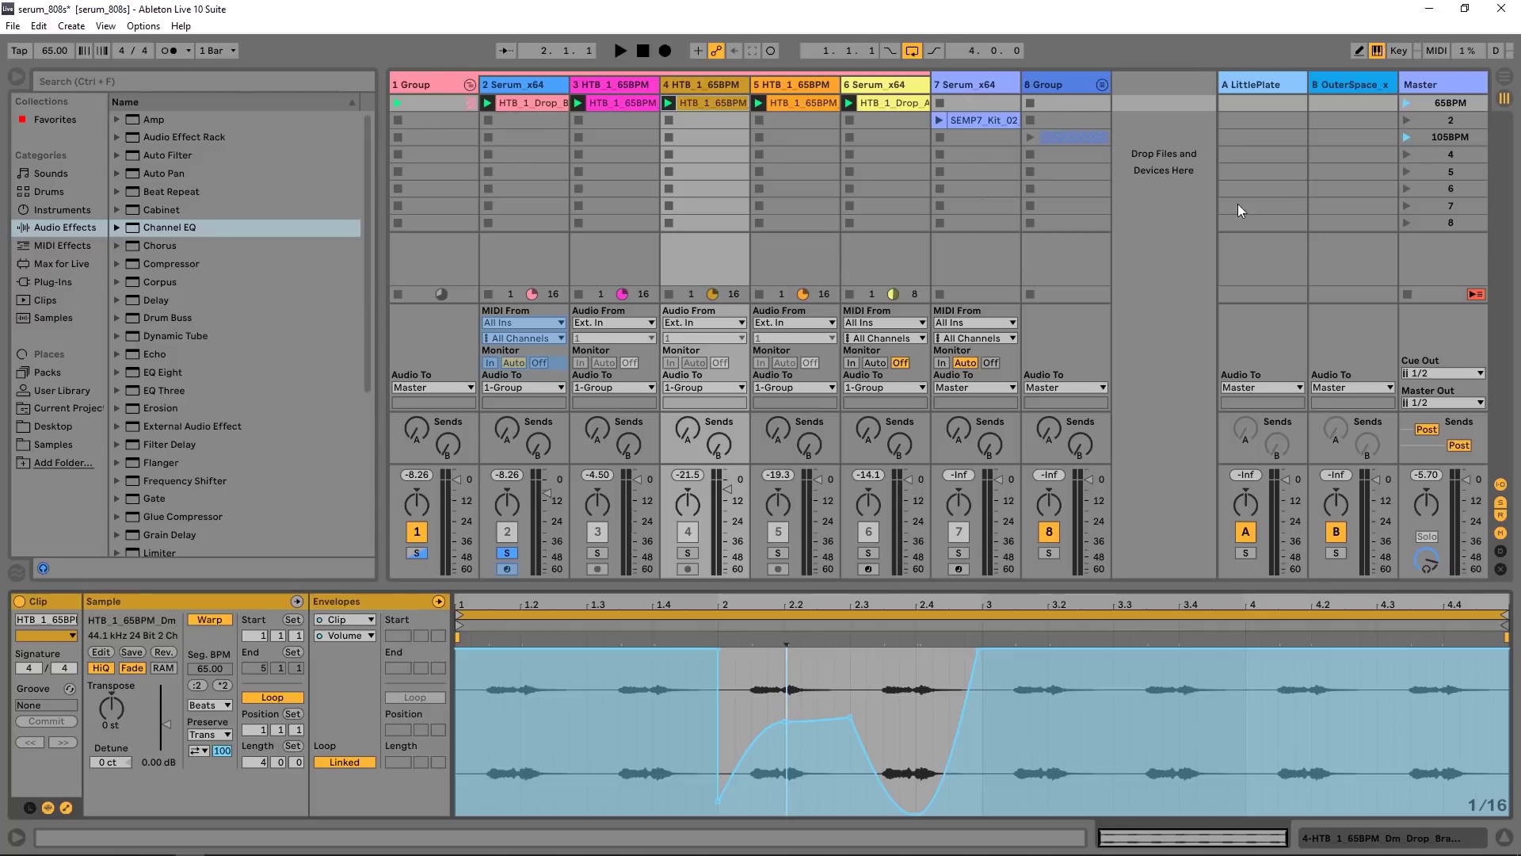
Step: Show the Master track's Song Tempo automation lane in Arrangement View
click(1414, 83)
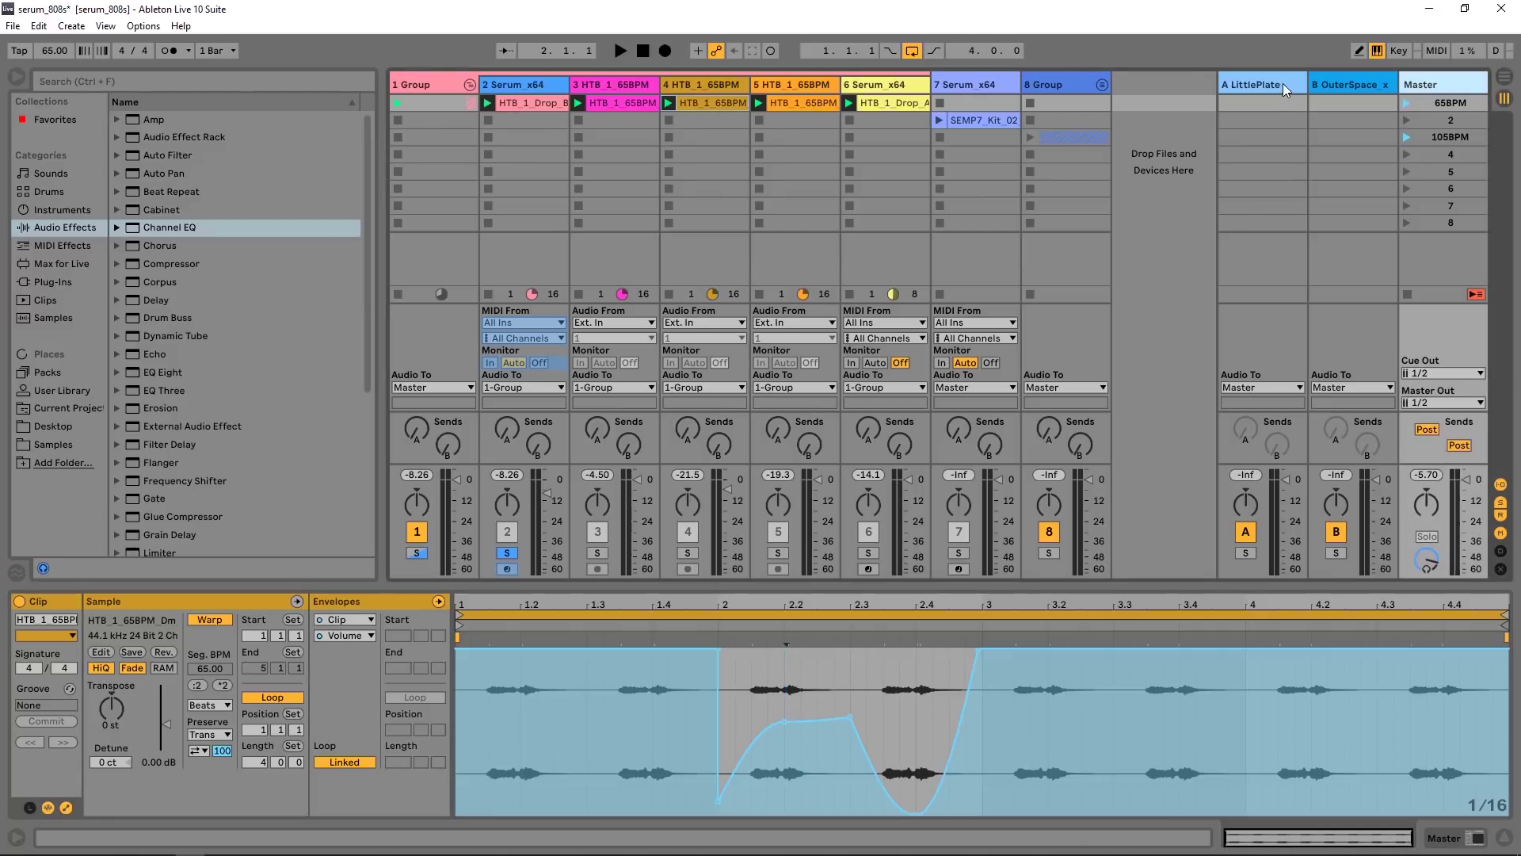
key(Tab)
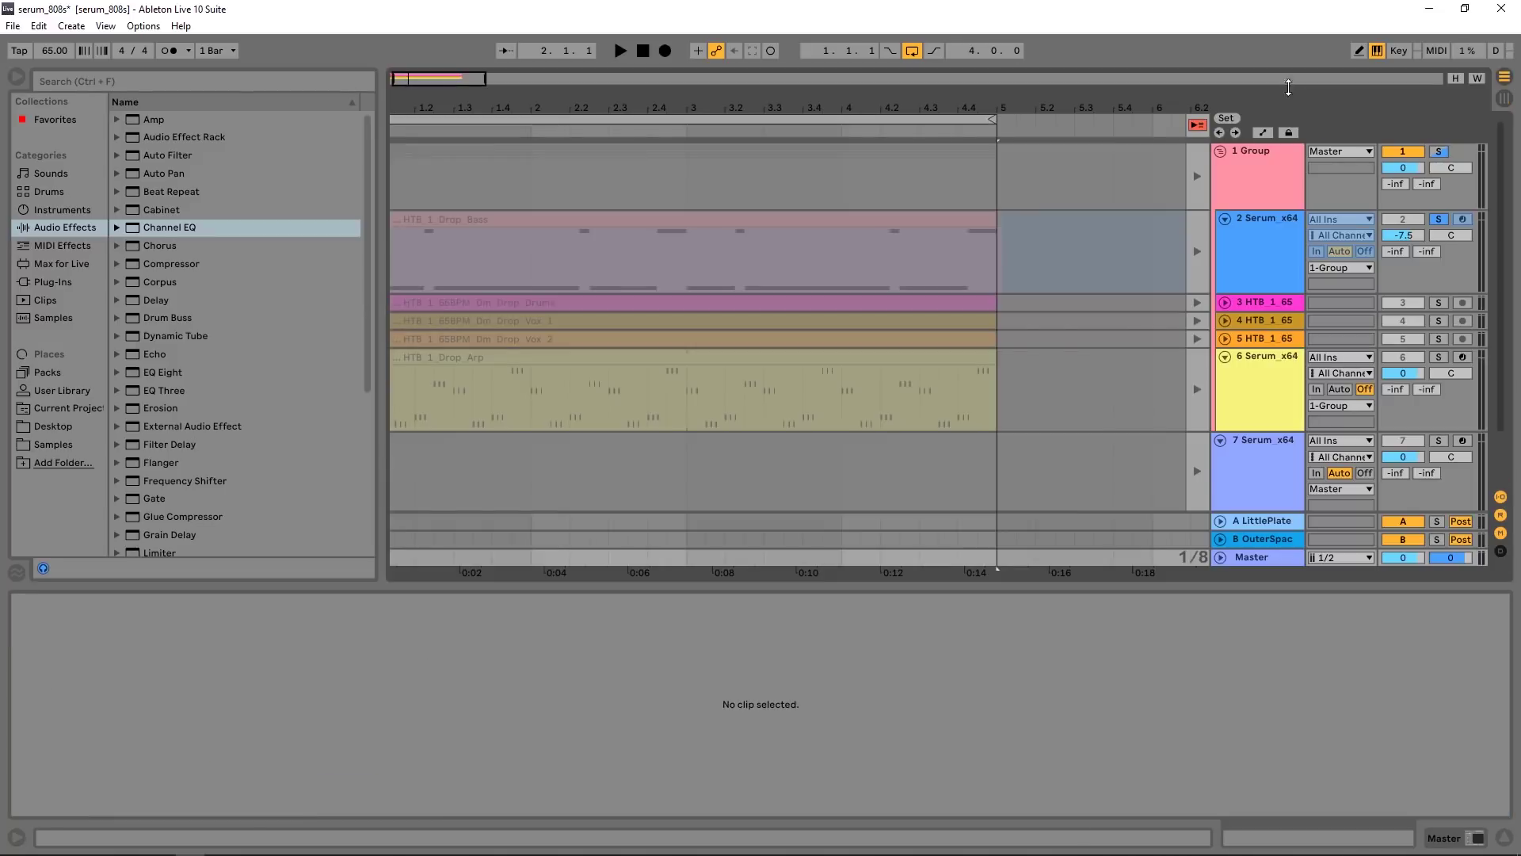
click(1221, 558)
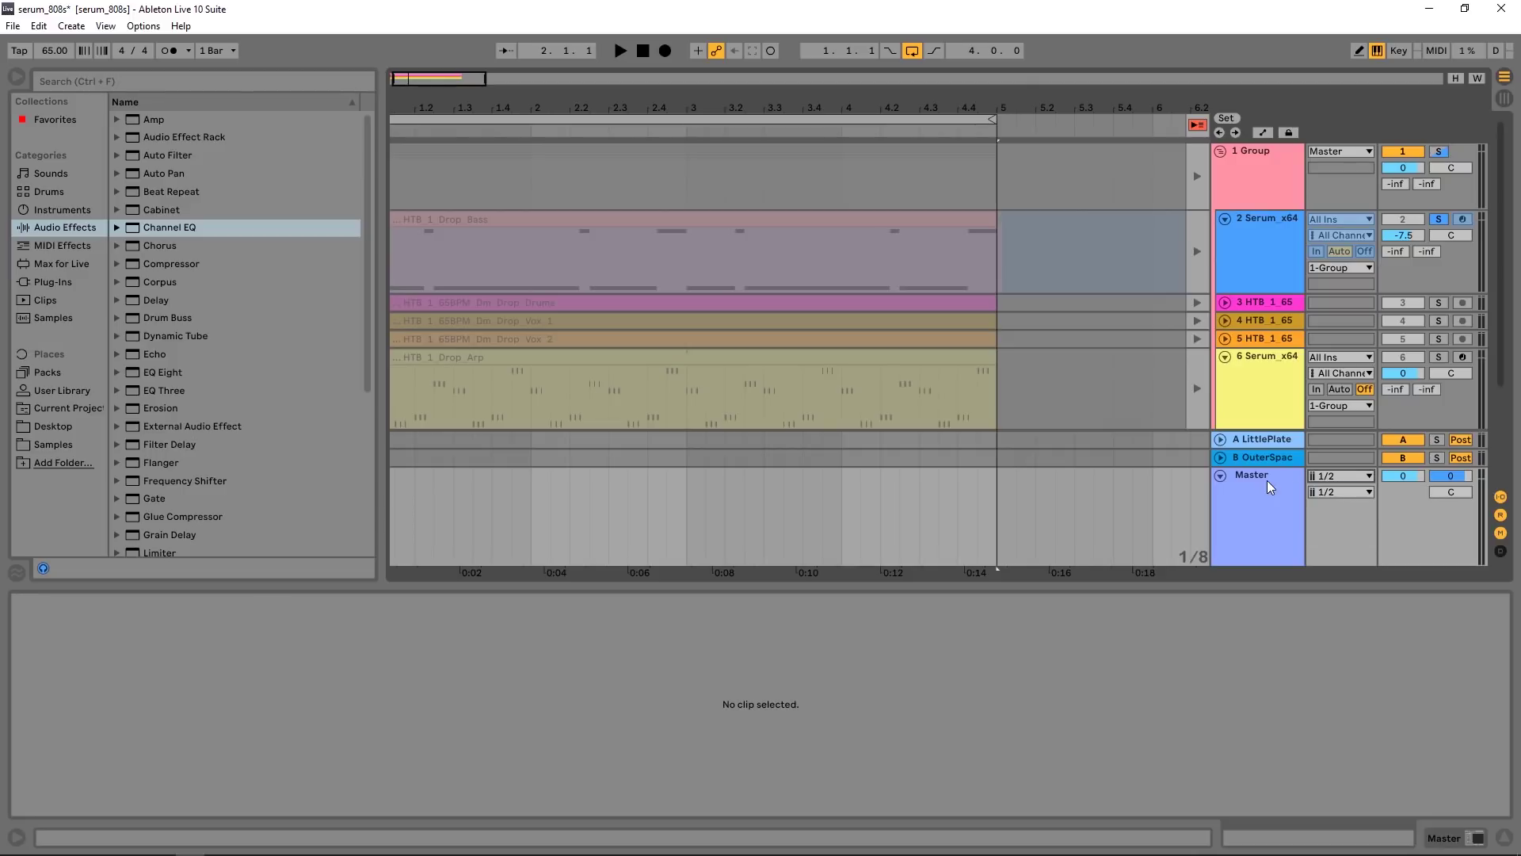
key(a)
click(1242, 509)
click(1239, 511)
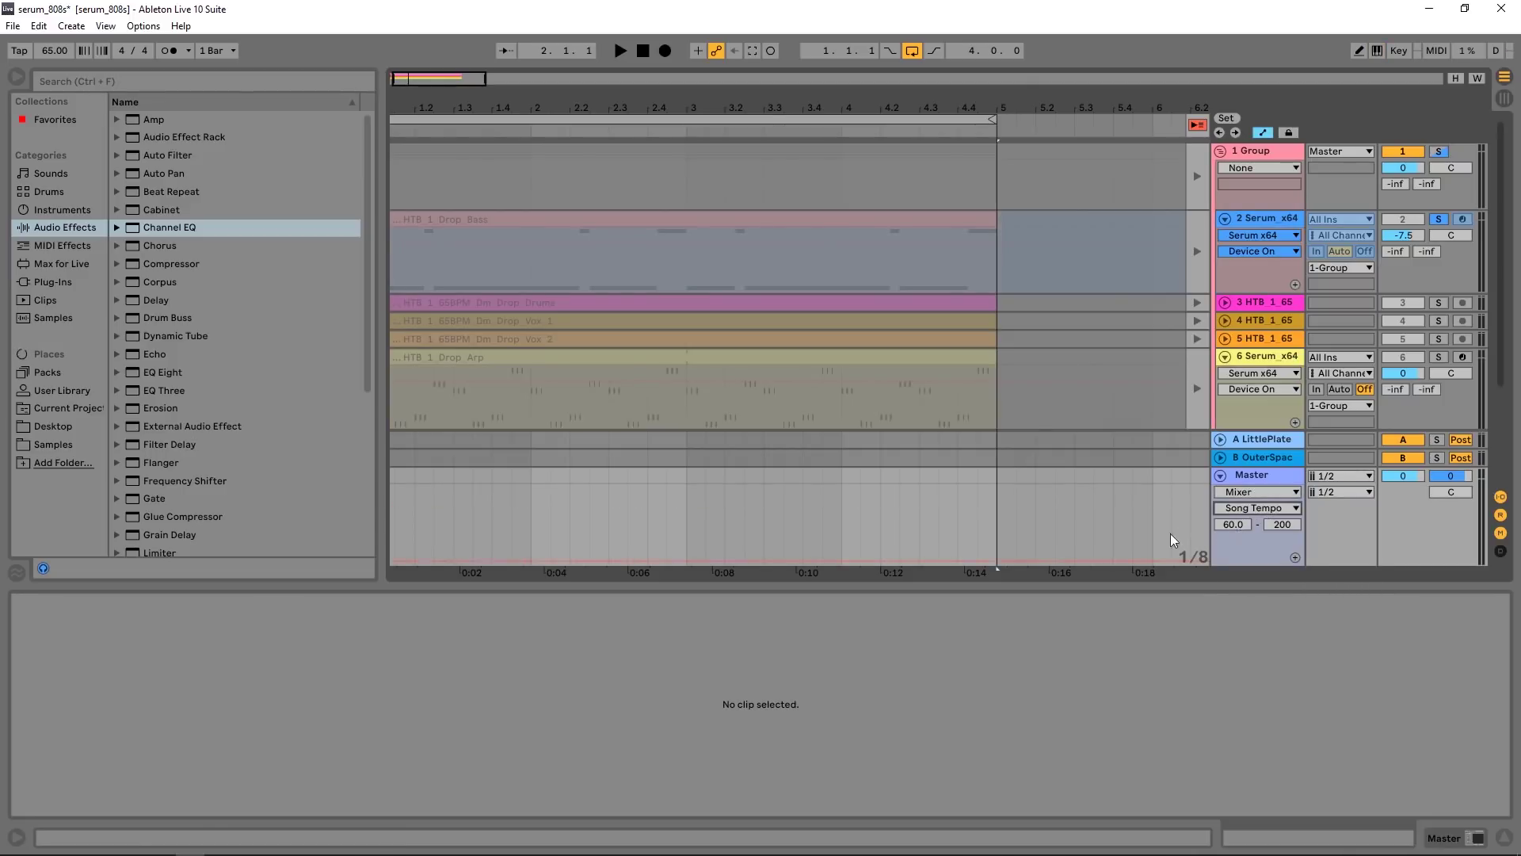
Step: Draw a rising tempo ramp with breakpoints on the Song Tempo lane
click(739, 564)
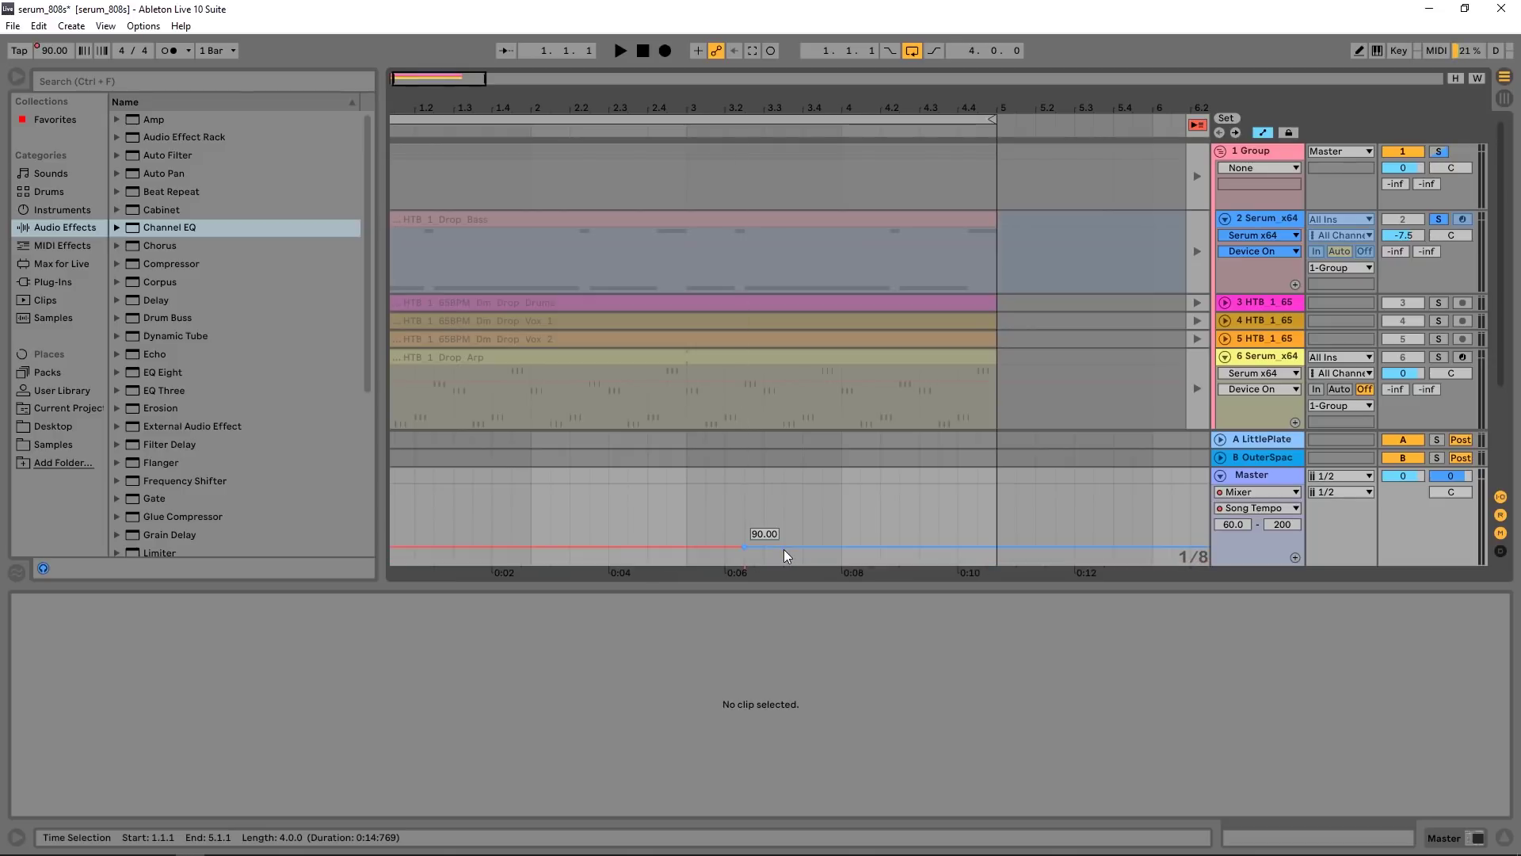
mouse_move(783, 549)
mouse_down()
mouse_move(782, 527)
mouse_move(783, 543)
mouse_up()
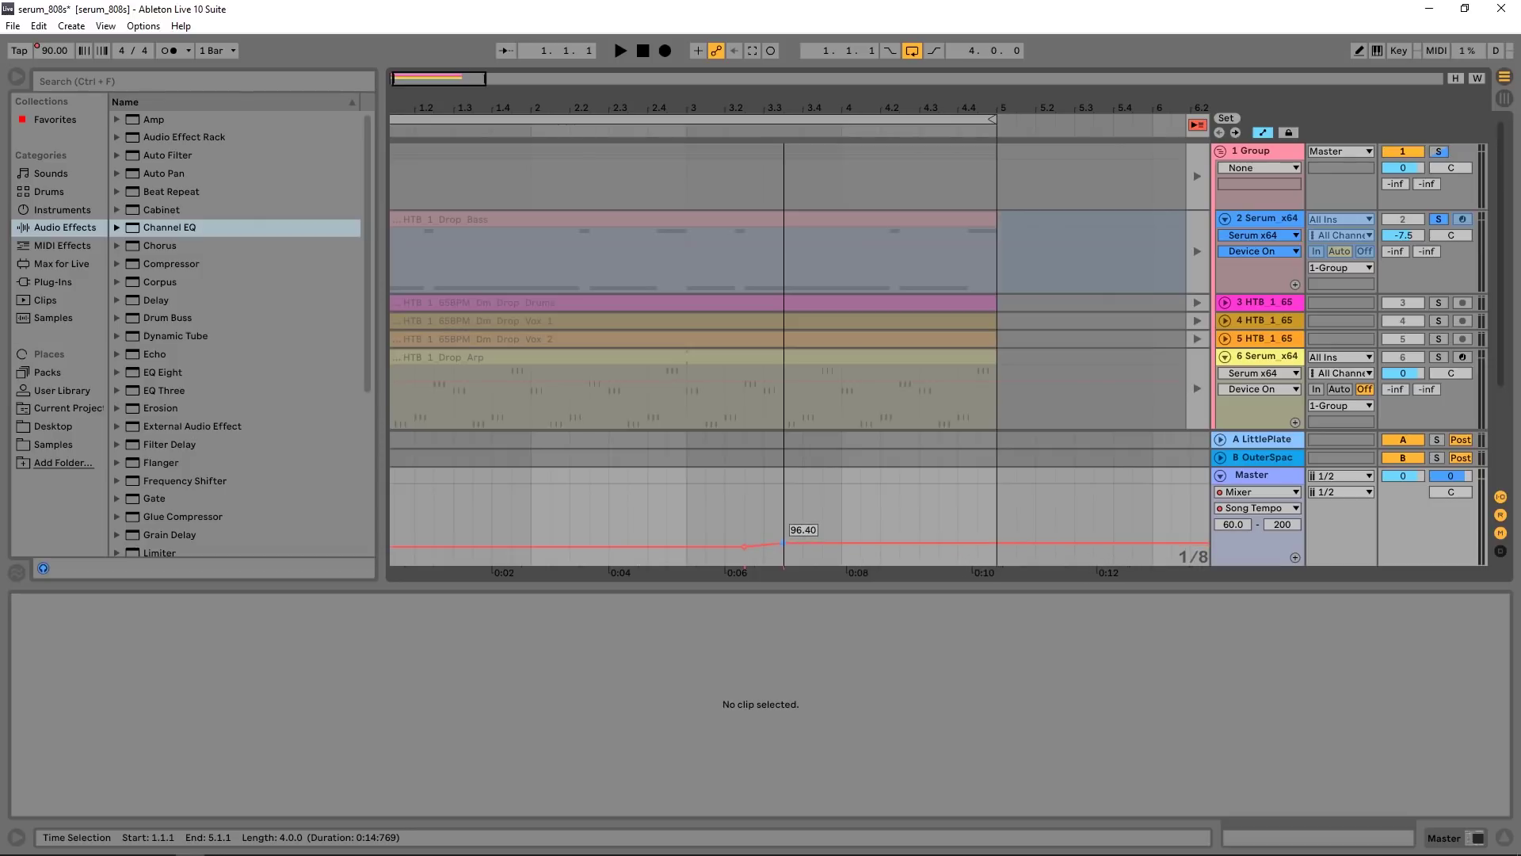
drag(783, 542, 783, 544)
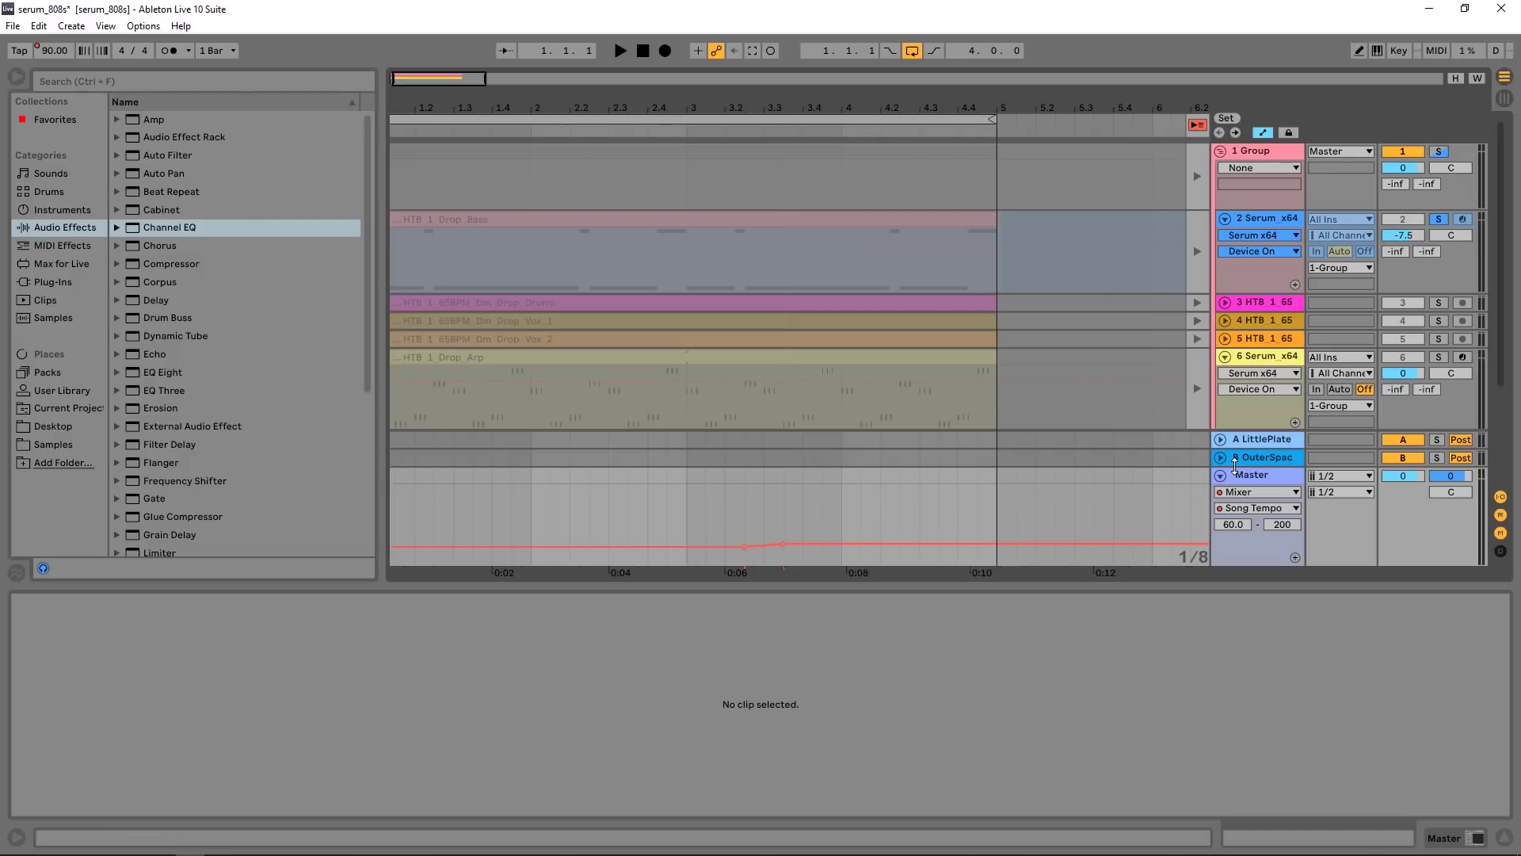
scroll(1229, 476, down, 8)
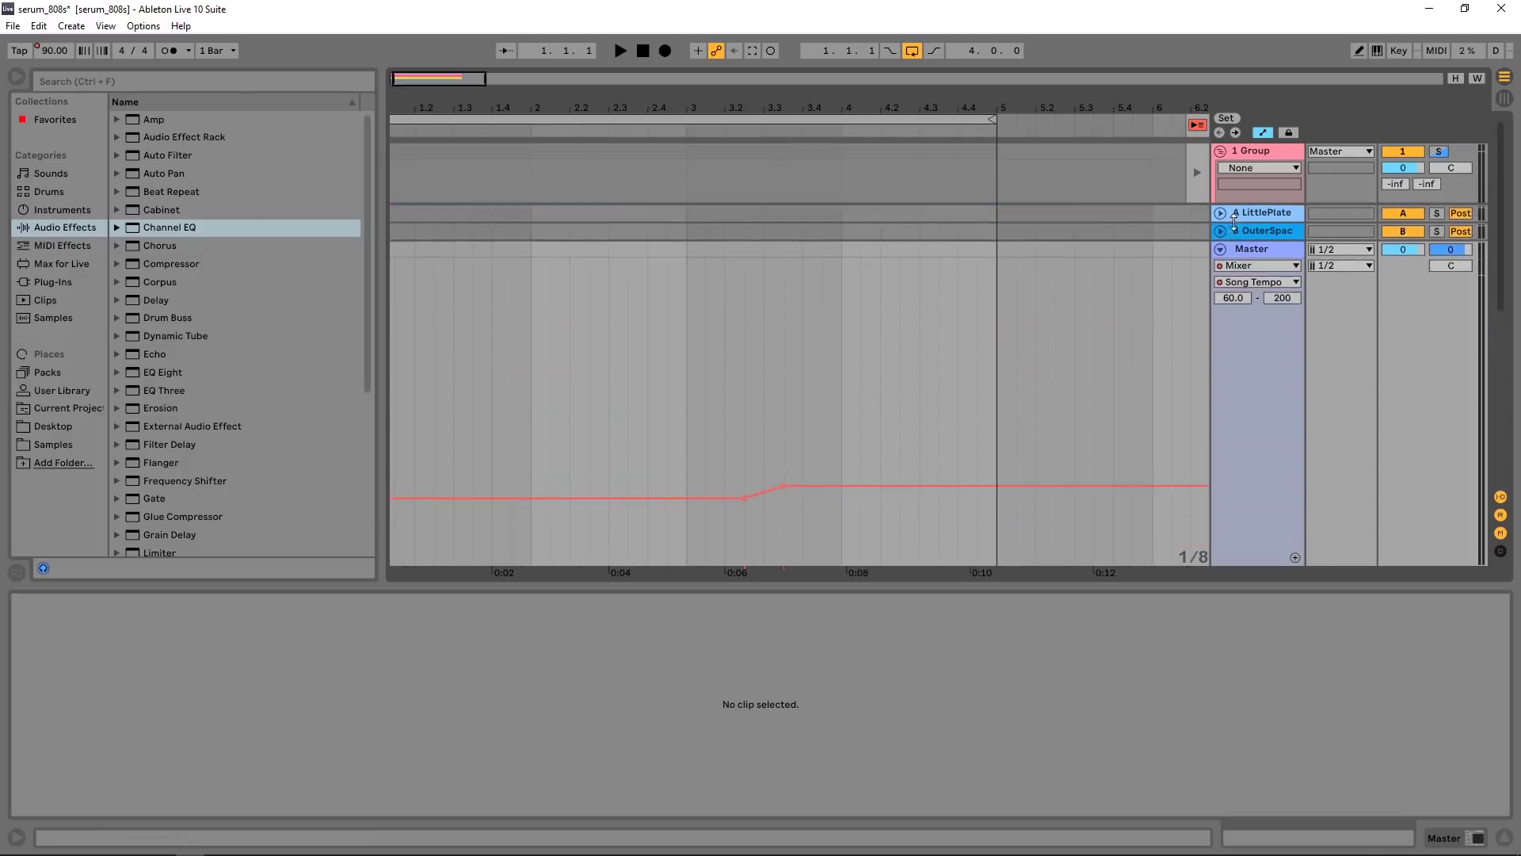
drag(784, 466, 785, 451)
Step: Set the ramp's breakpoints to exactly 100 and 85 BPM, then fit tracks to view
right_click(785, 450)
click(818, 458)
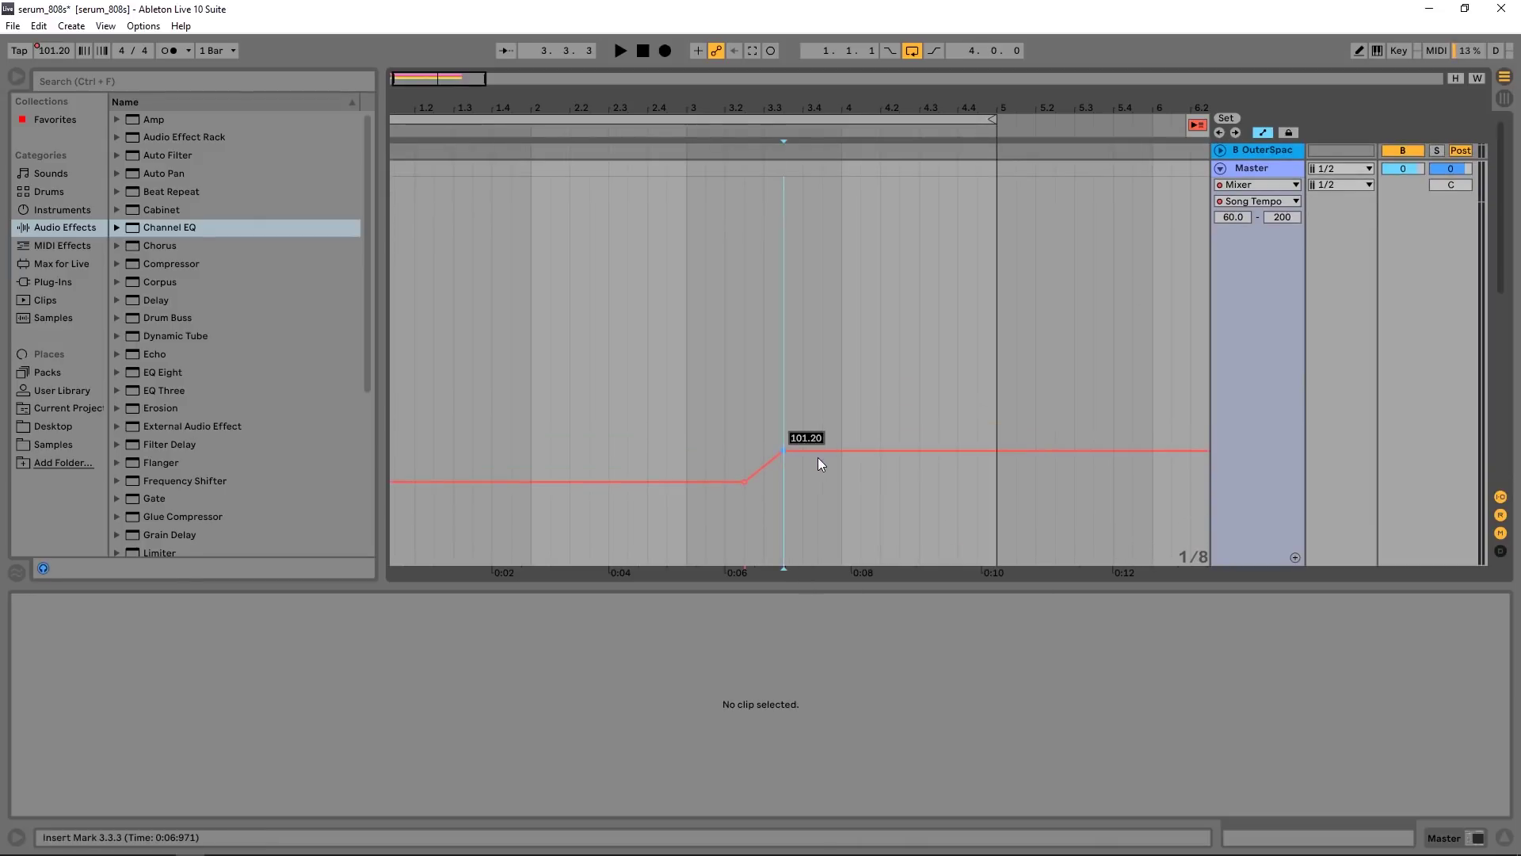
text(100)
key(Return)
click(744, 482)
right_click(745, 484)
click(776, 501)
text(85)
key(Return)
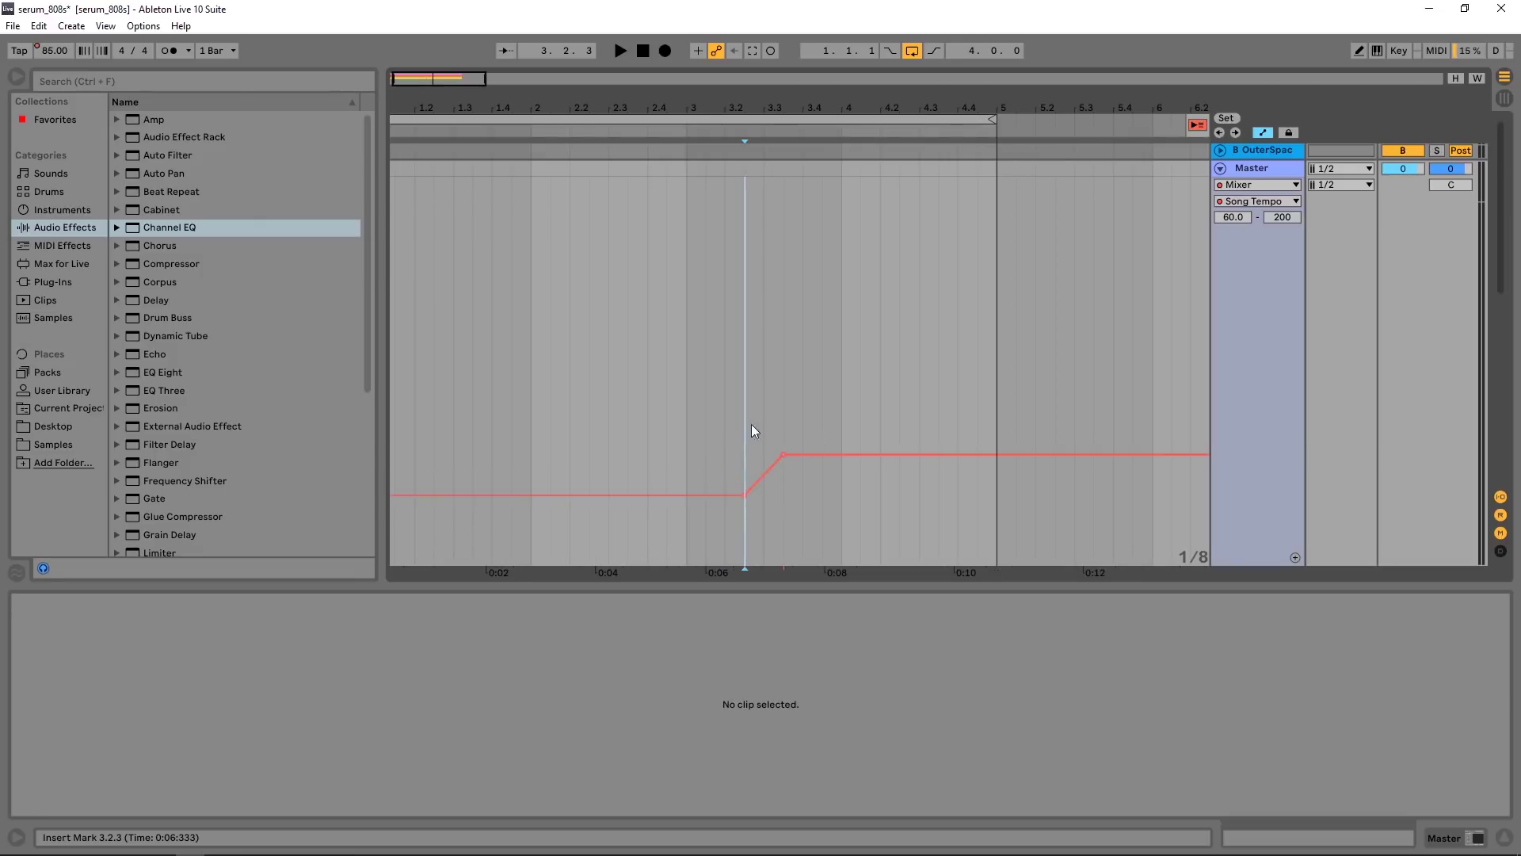
key(h)
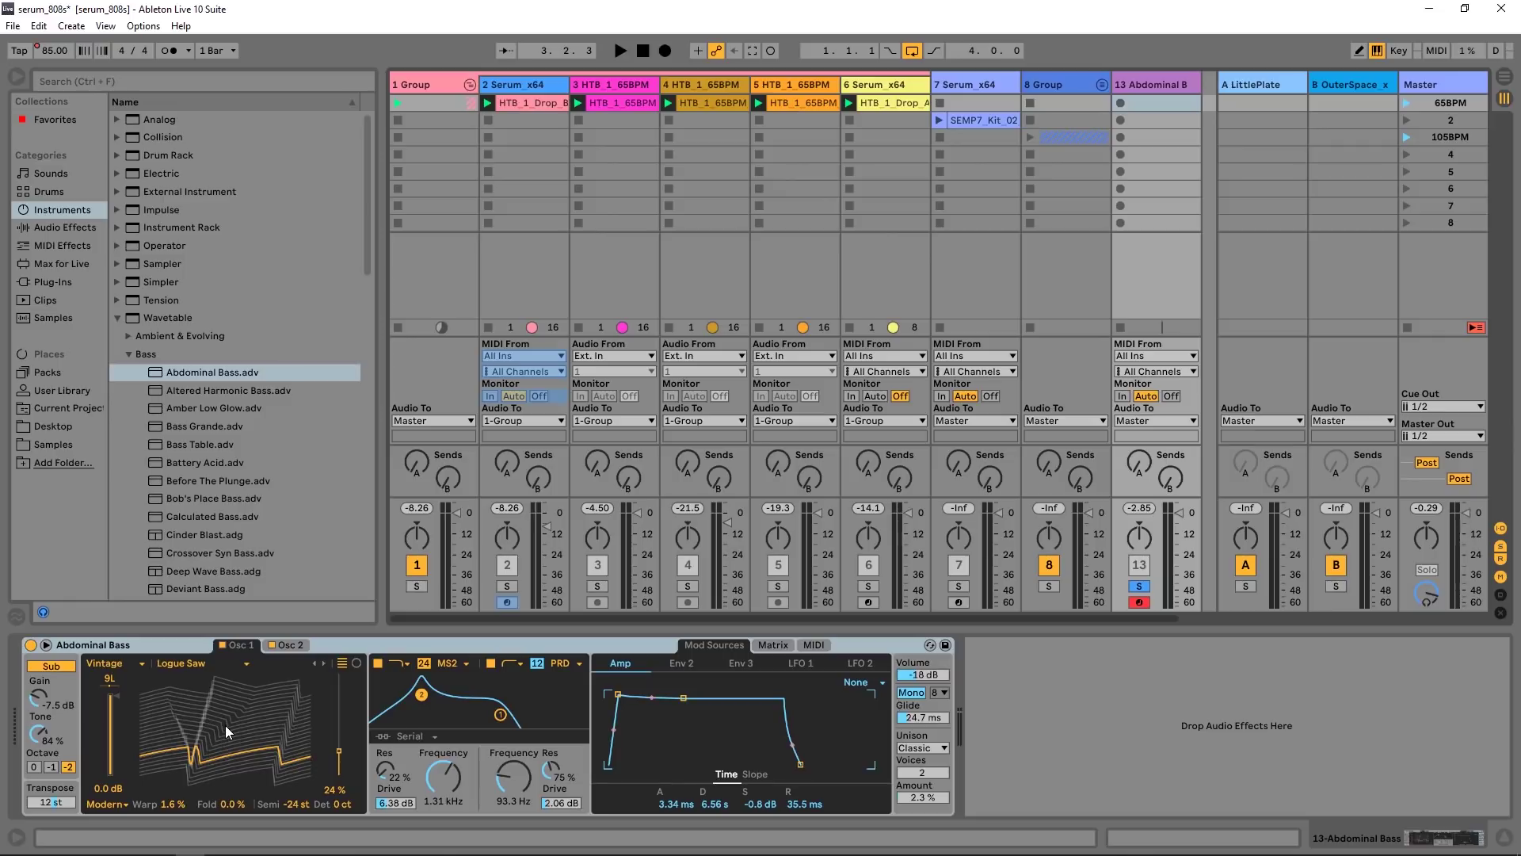
Step: Load the XO-8 FLEX 2 sample from XO Files as the wavetable on Osc 1 and Osc 2
click(30, 445)
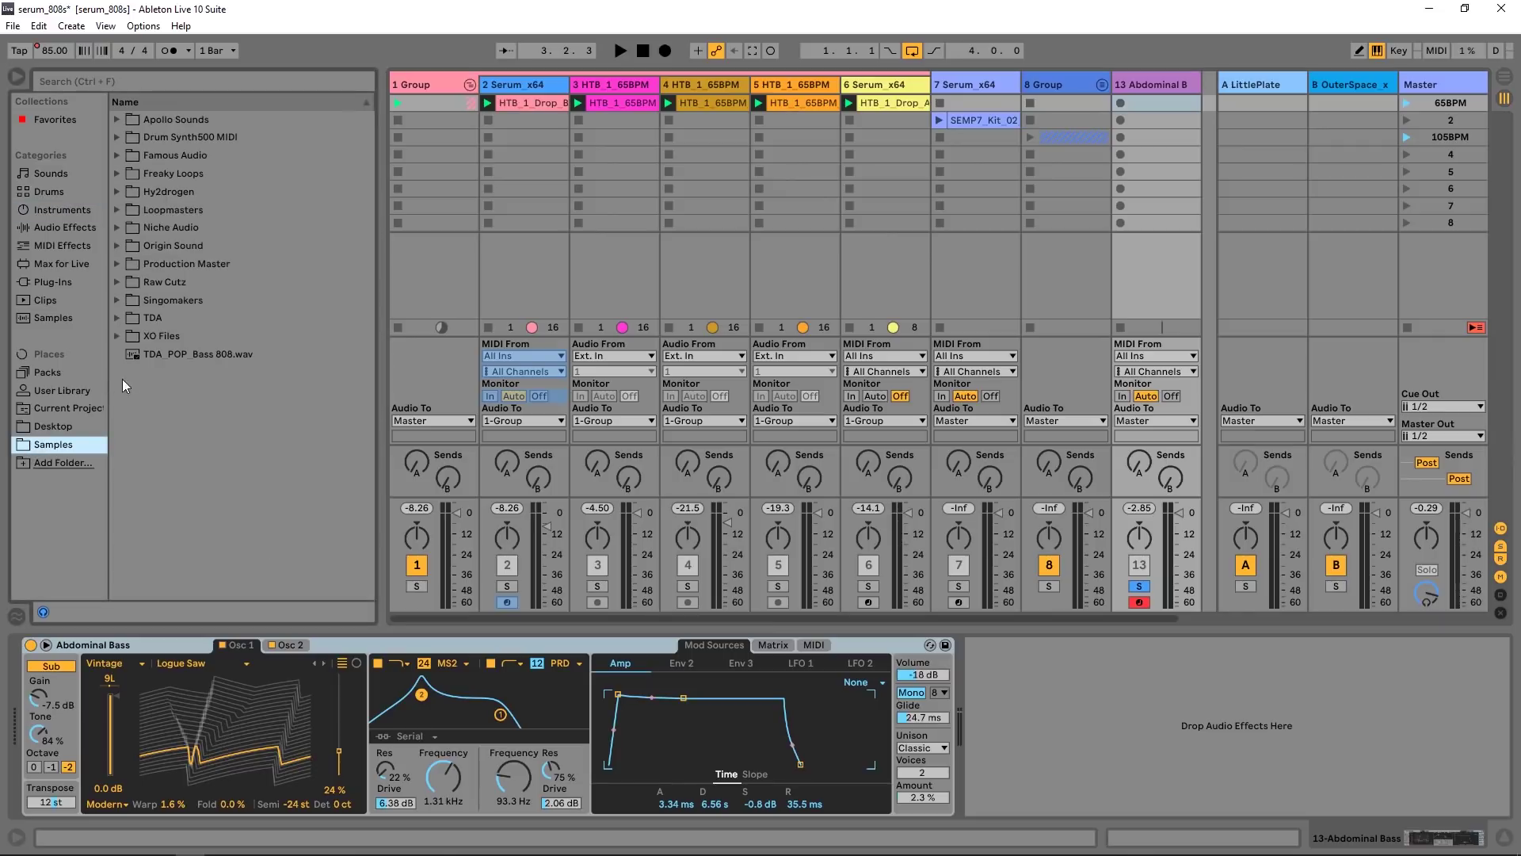
click(117, 336)
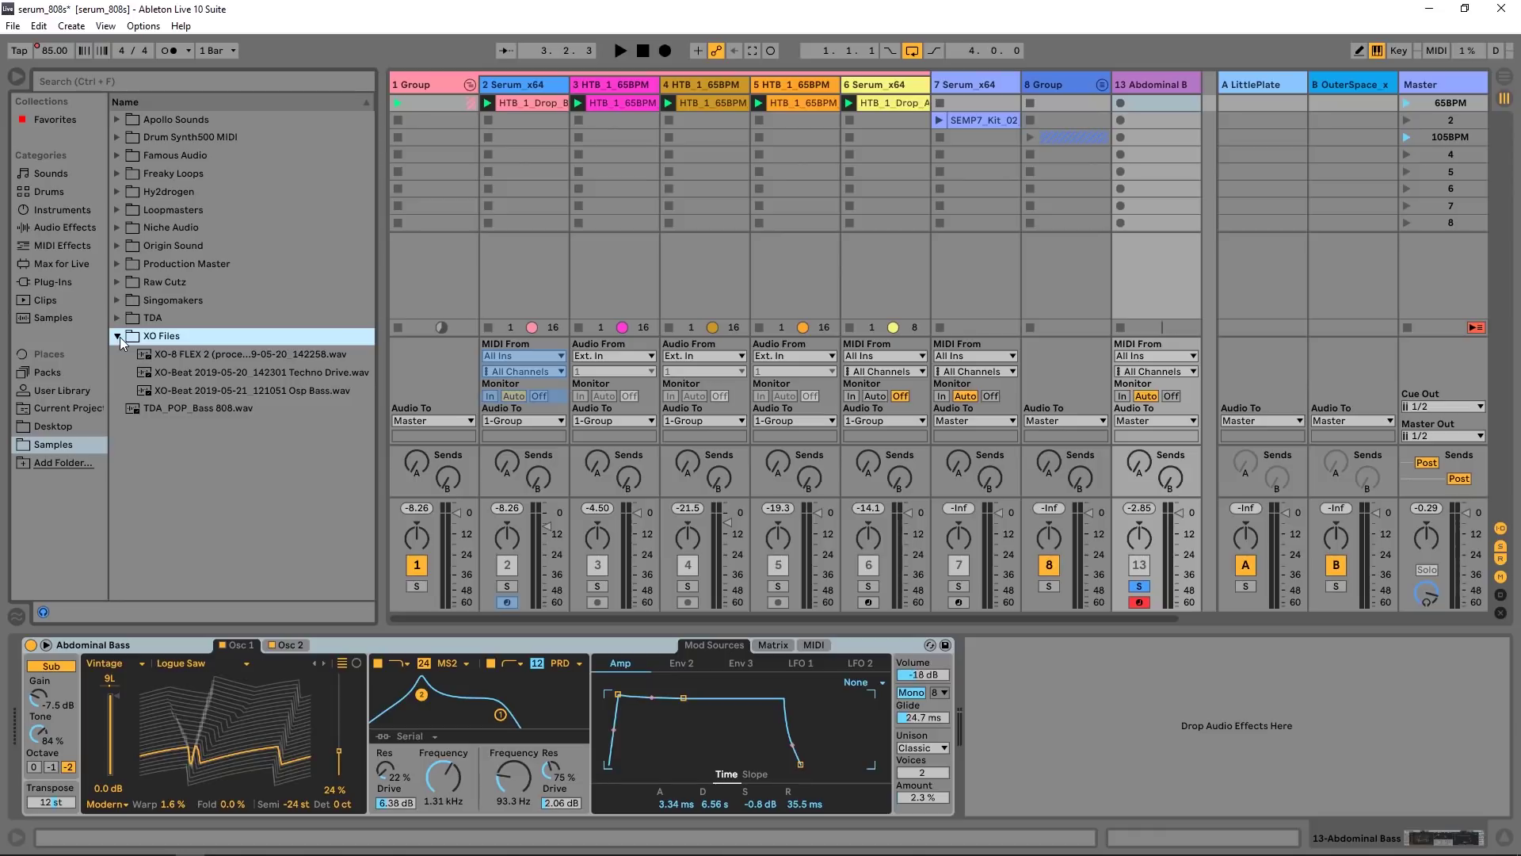
click(173, 359)
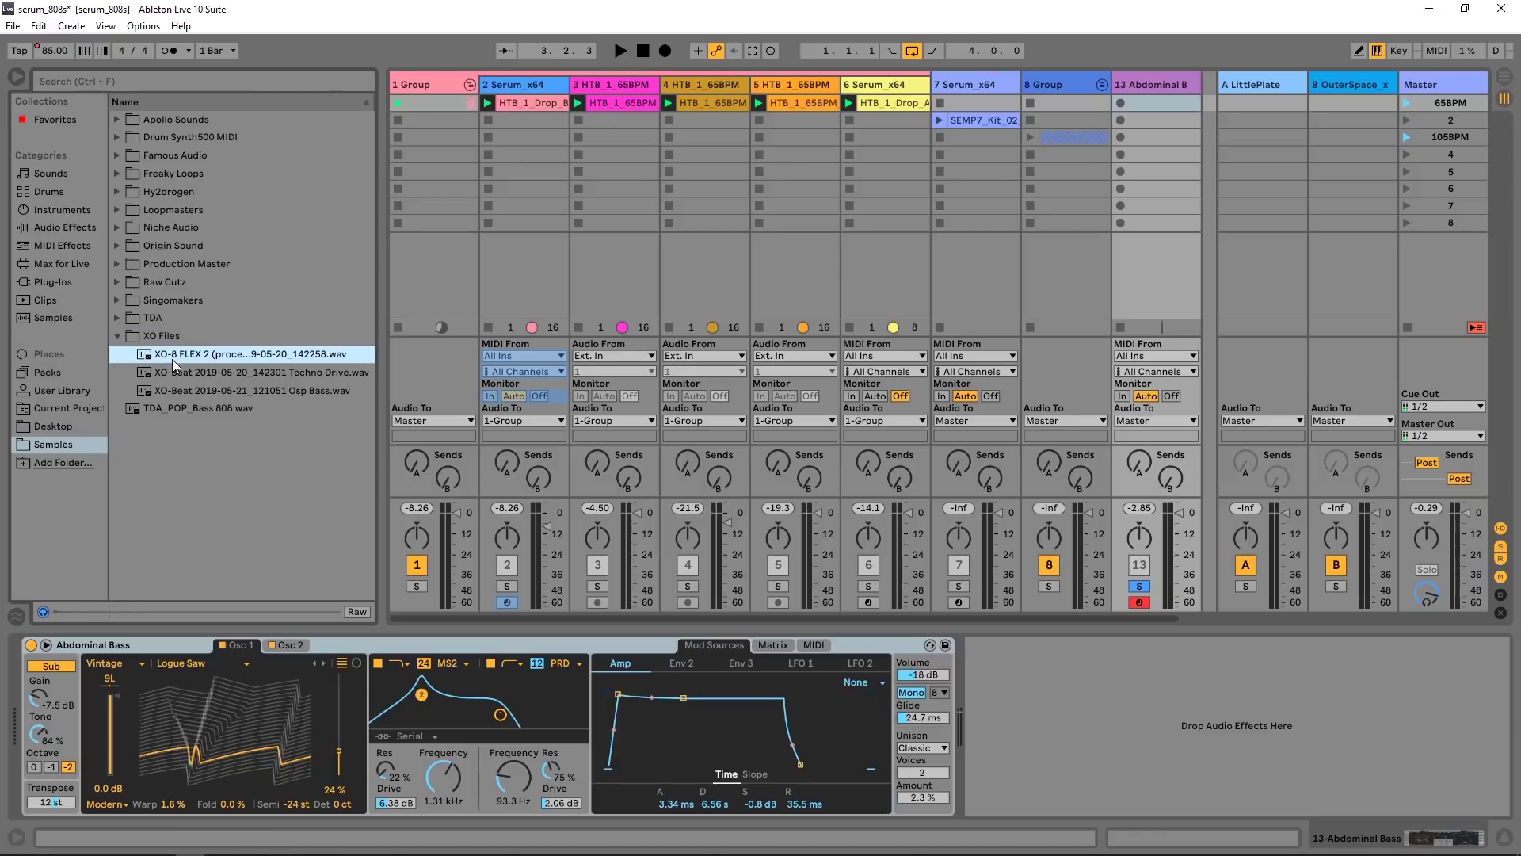
drag(173, 359, 229, 740)
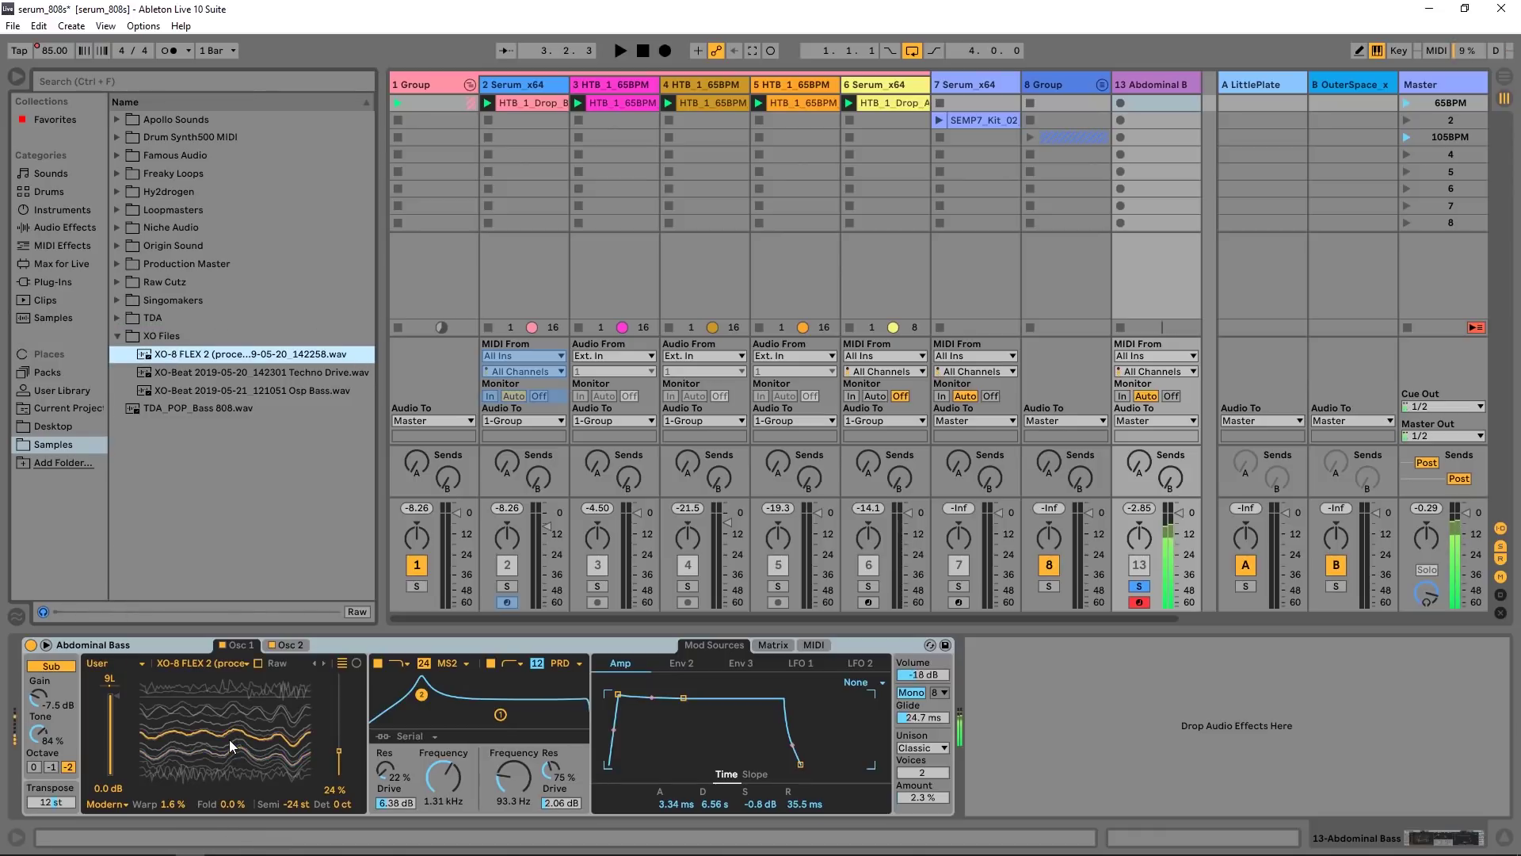
click(290, 646)
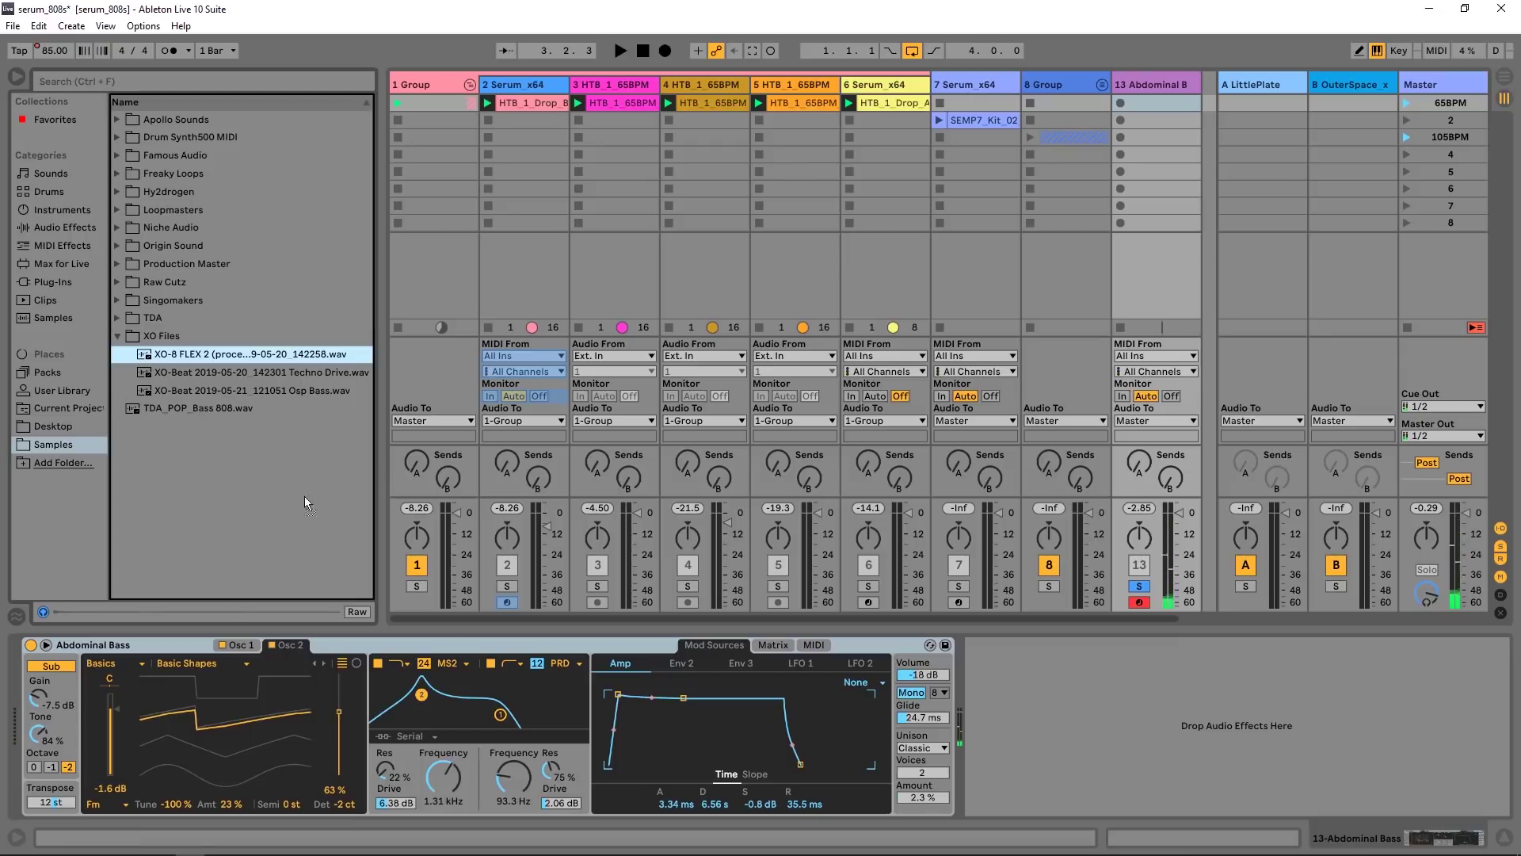
drag(301, 567, 243, 723)
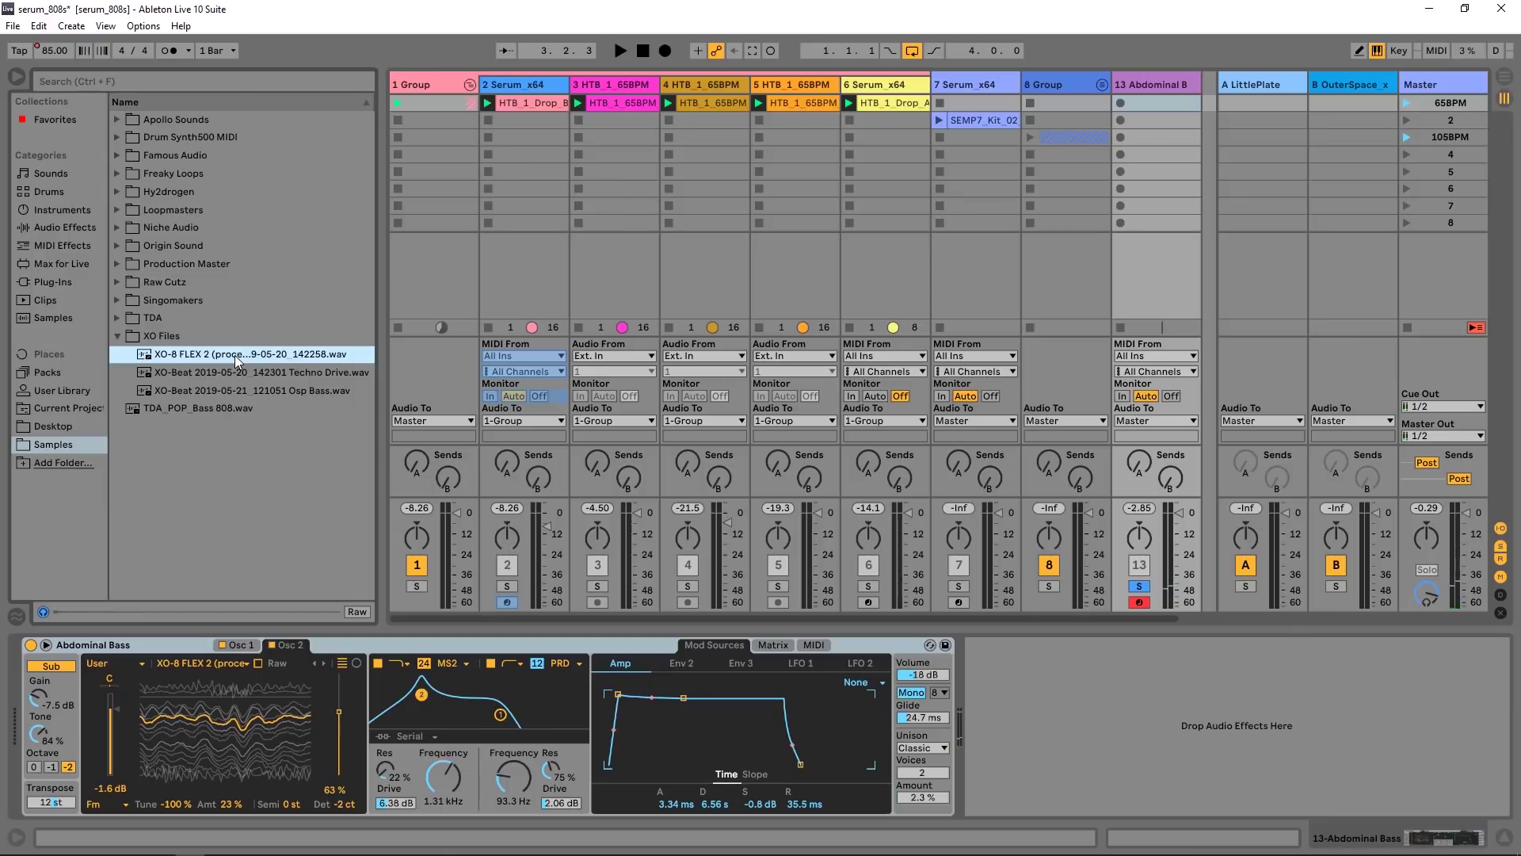
Step: List Plug-Ins in the browser with the VST3 folder expanded to show vendors
click(39, 284)
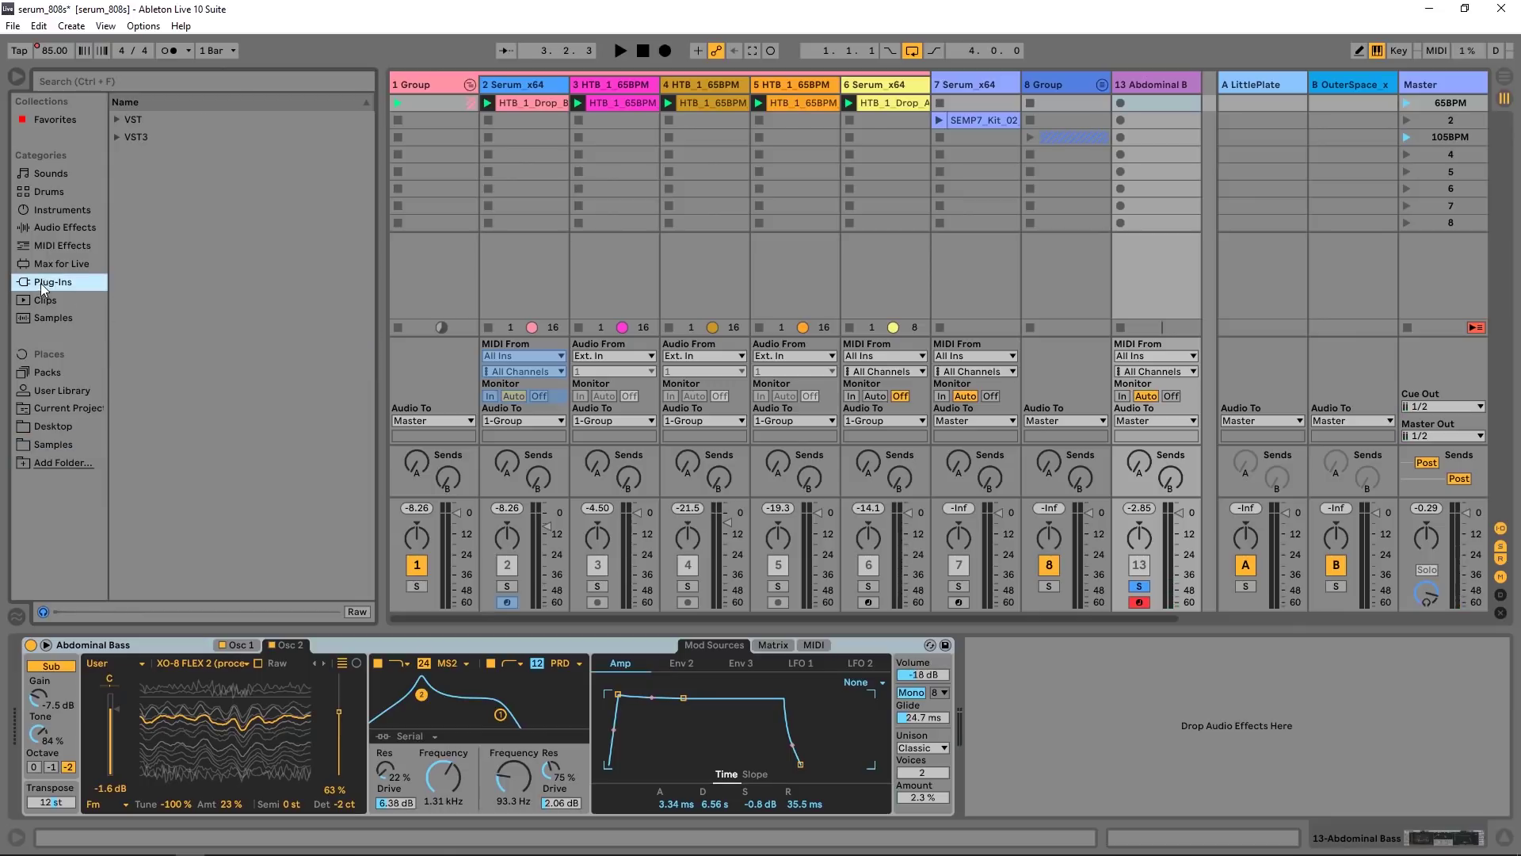
click(118, 137)
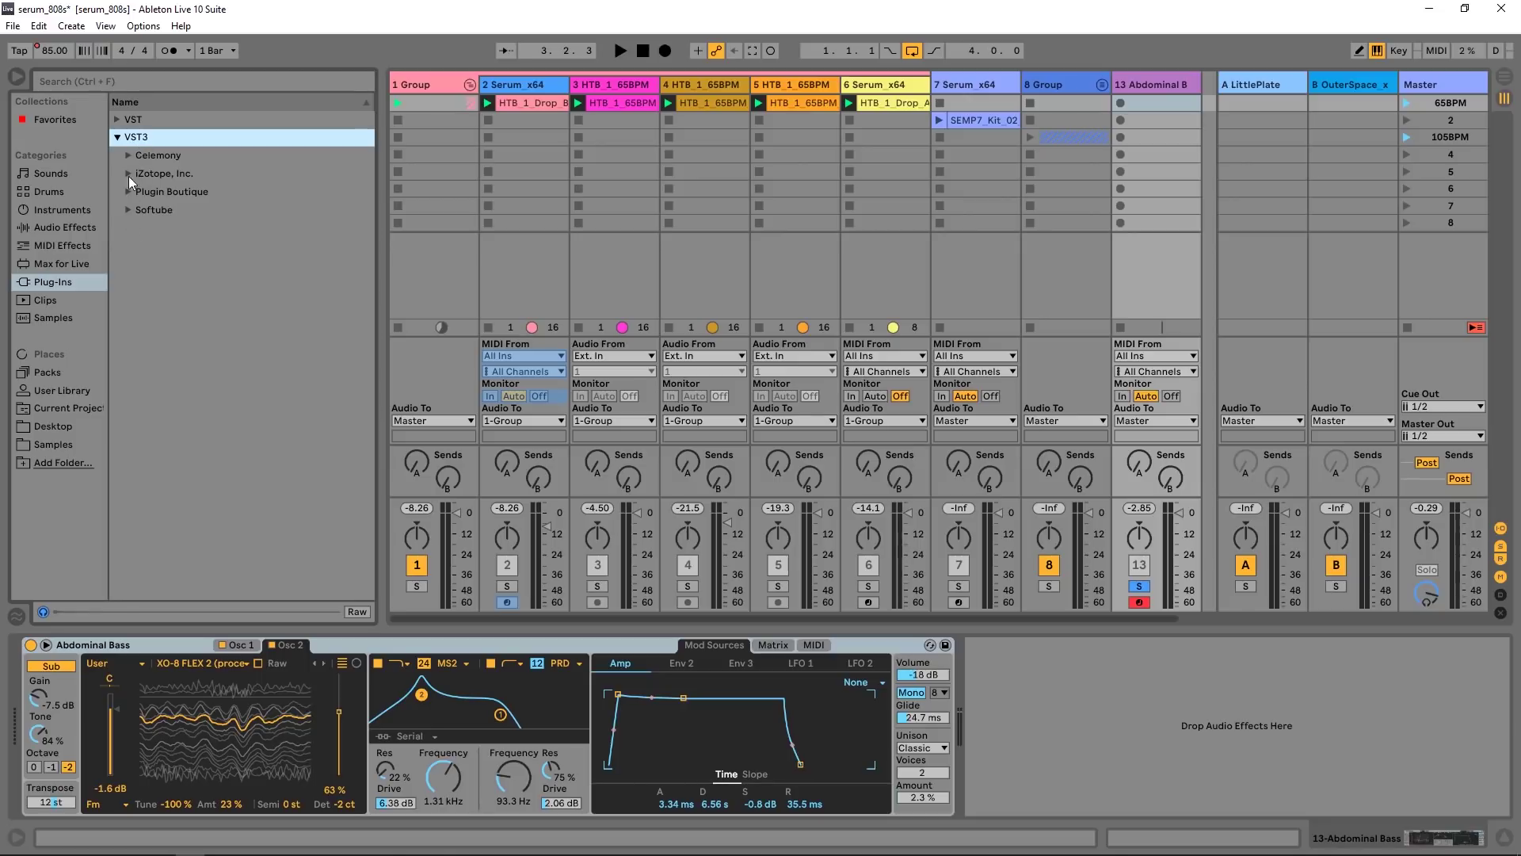